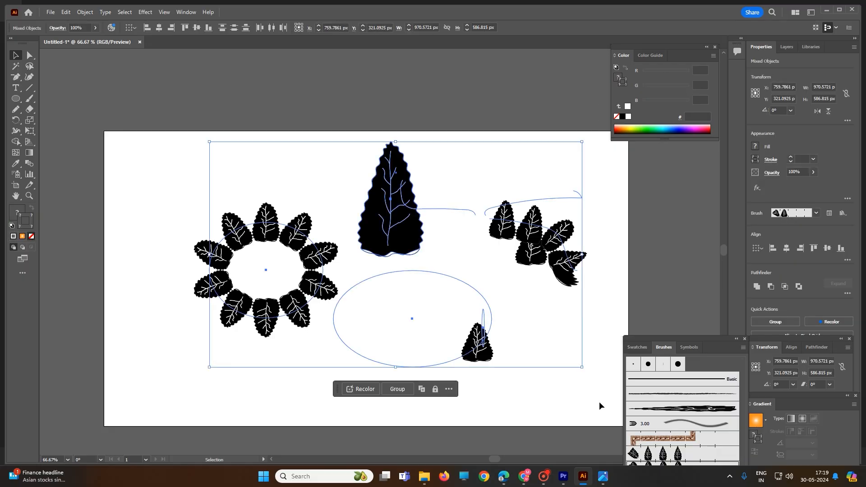
Delete all existing artwork and draw an upright ellipse about 136 by 218 px in the upper middle of the artboard
key("Delete")
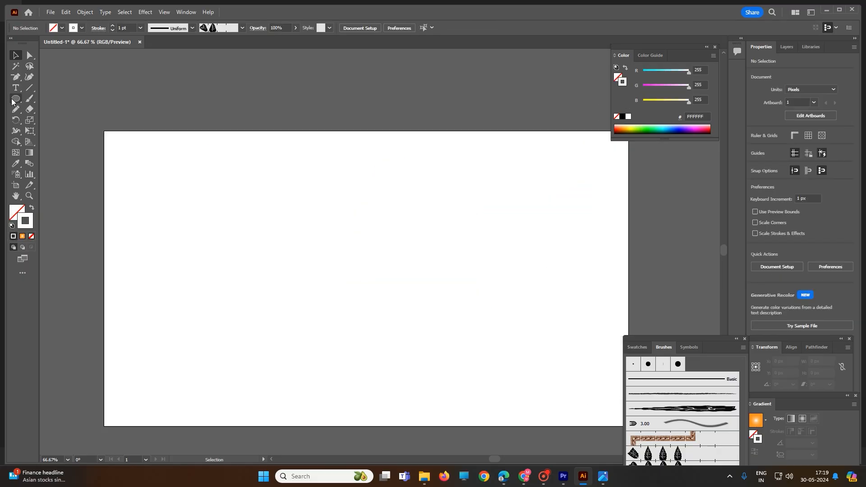
left_click(13, 100)
left_click_drag(294, 166, 347, 249)
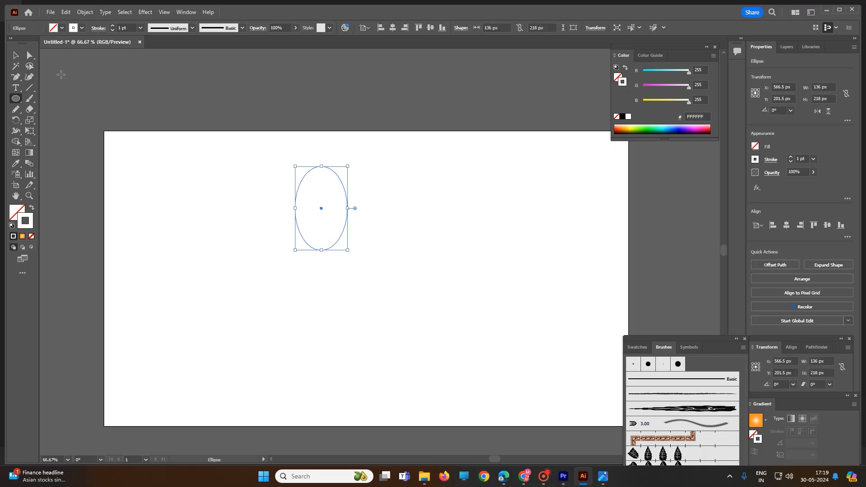
Give the ellipse the default white fill and black stroke
left_click(29, 55)
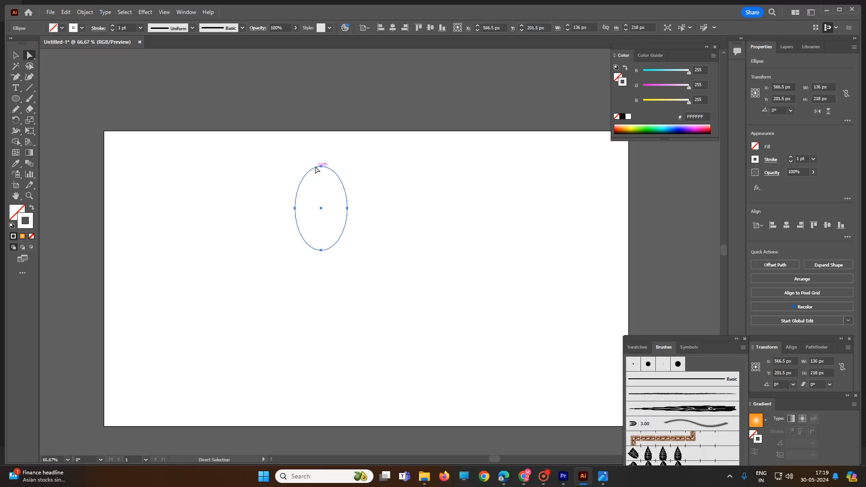
key("Delete")
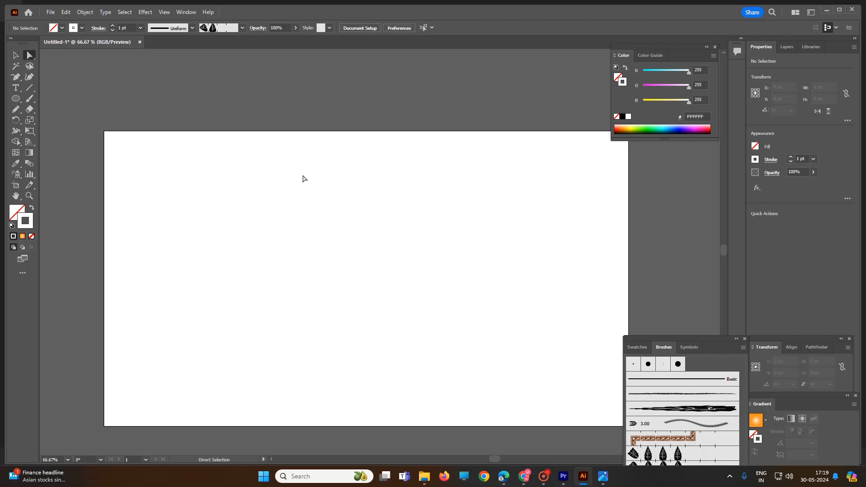
key("ctrl+z")
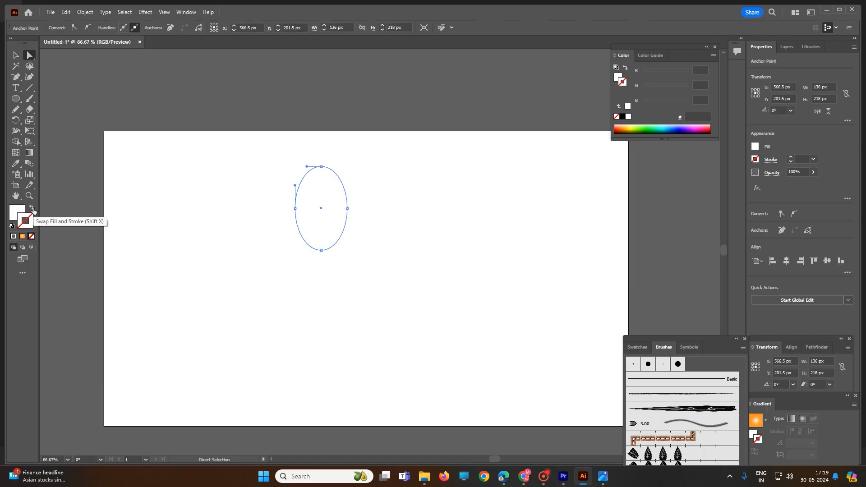
left_click(32, 208)
left_click(363, 172)
left_click_drag(346, 234, 391, 273)
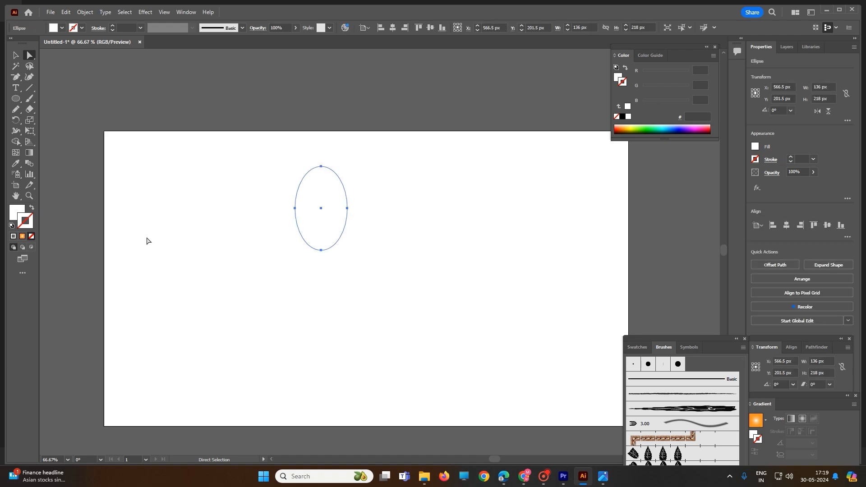
left_click(12, 225)
left_click(217, 206)
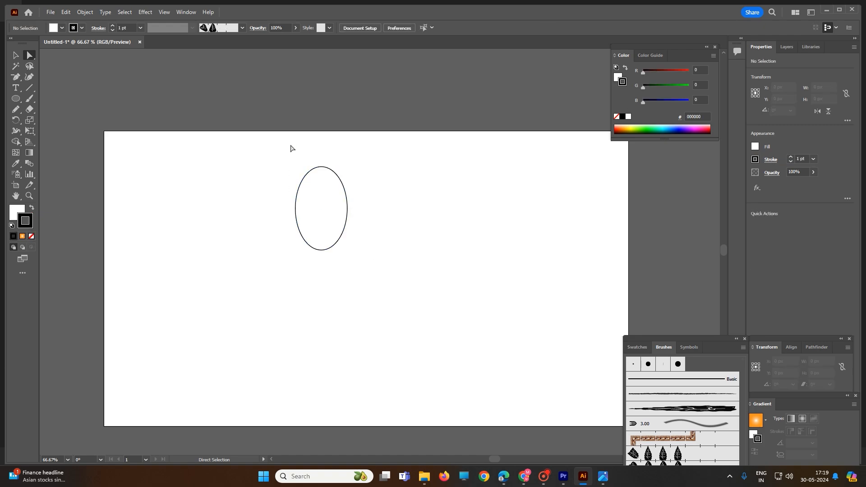
Pull the top anchor's direction handles to turn the ellipse's upper end into a narrow raised tip
left_click(309, 174)
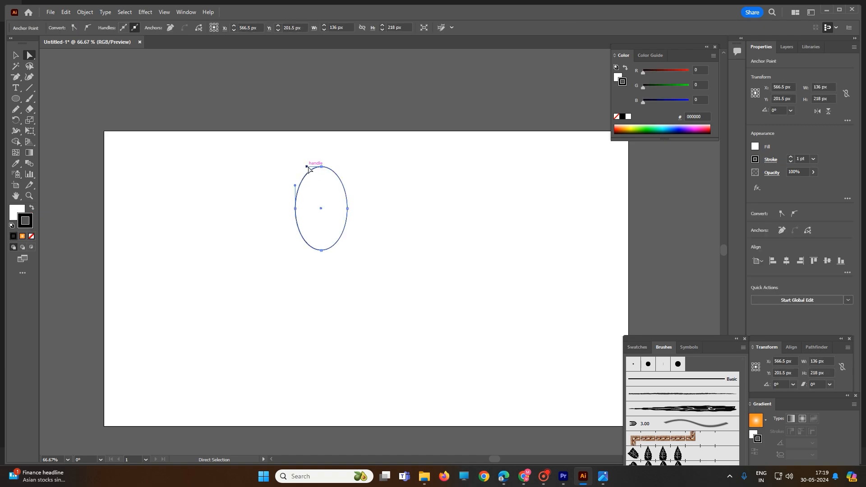
left_click_drag(307, 167, 330, 133)
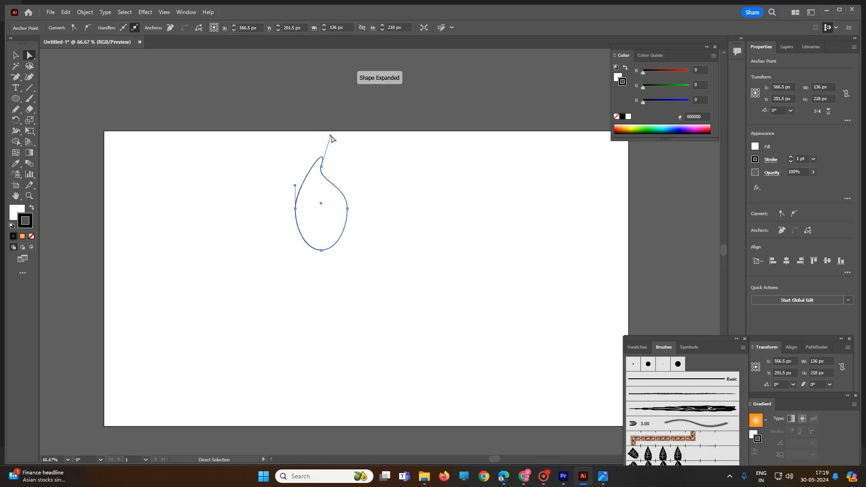
left_click(326, 180)
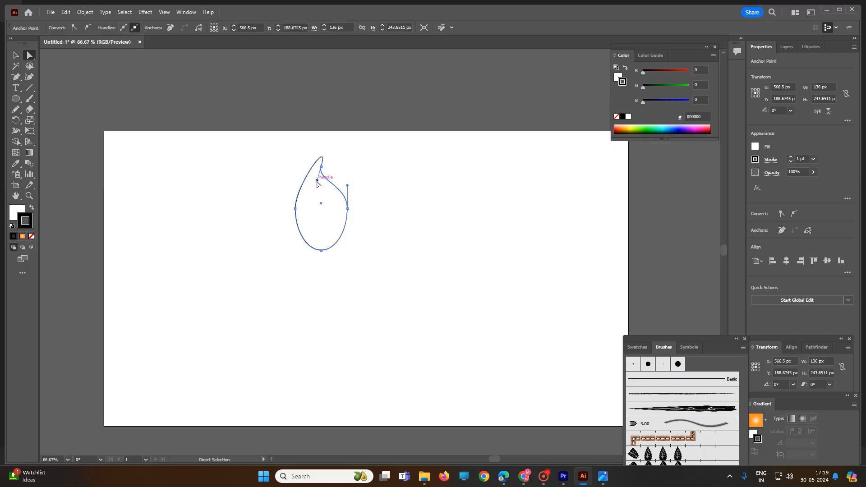
mouse_move(317, 181)
left_mouse_down()
mouse_move(344, 184)
mouse_move(332, 175)
mouse_move(296, 185)
mouse_move(313, 184)
left_mouse_up()
left_click(296, 197)
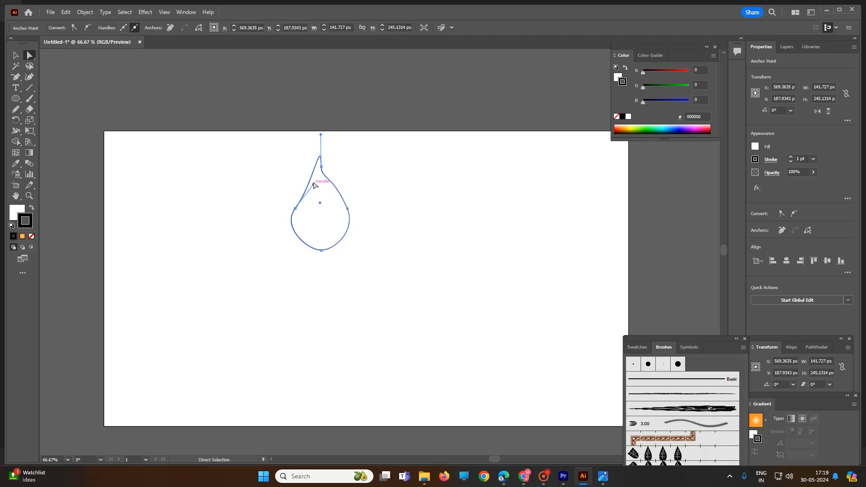
Shift the top anchor's handles and adjust the upper-left curve of the shape so that side arches smoothly
left_click(324, 156)
left_click(319, 157)
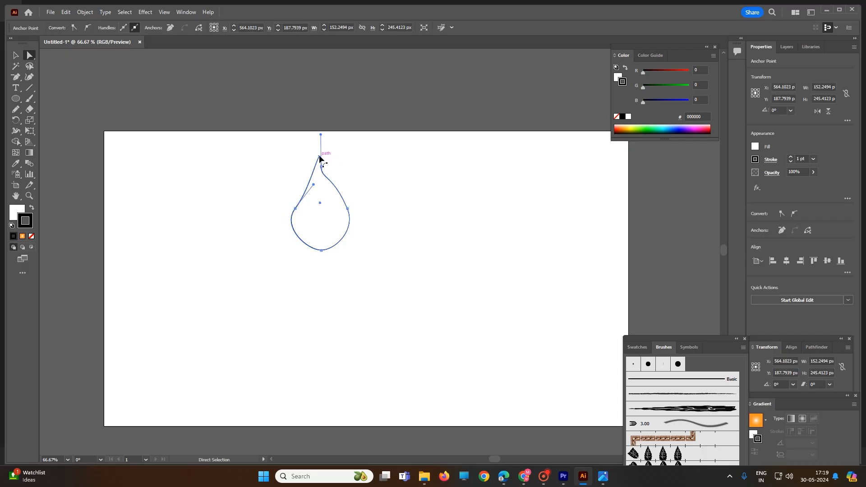
mouse_move(321, 166)
left_mouse_down()
mouse_move(322, 178)
mouse_move(323, 171)
left_mouse_up()
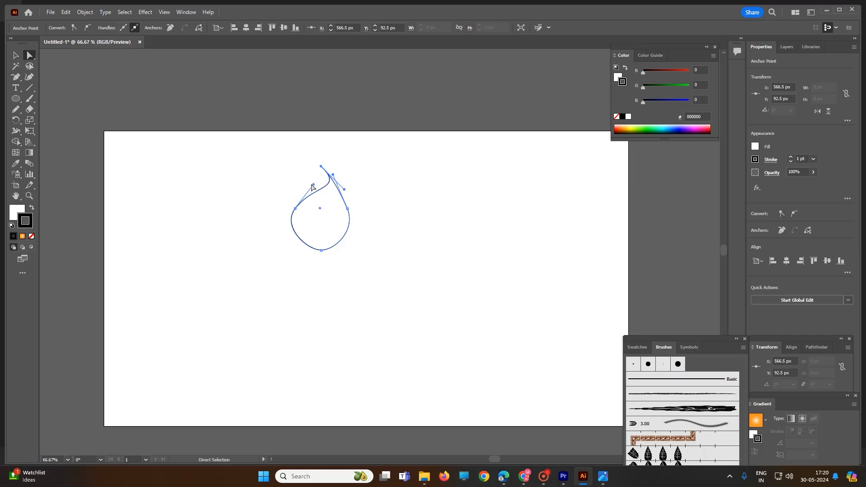
left_click(305, 182)
left_click(316, 191)
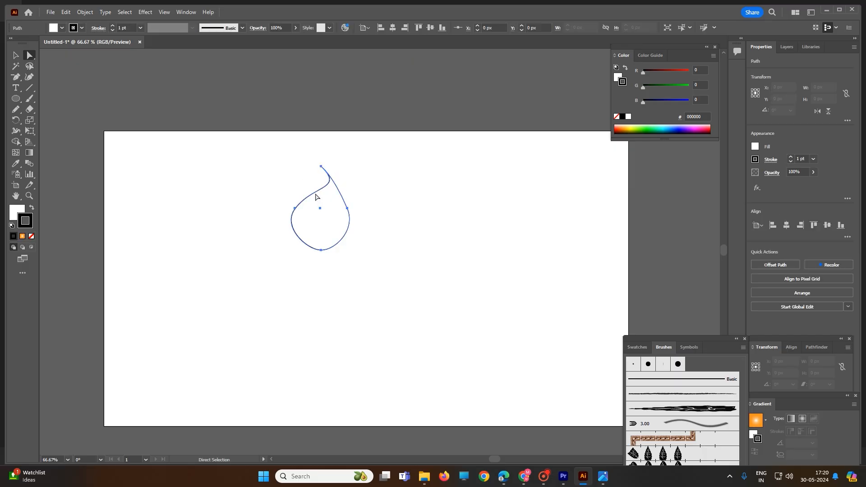
left_click(358, 191)
left_click(328, 183)
left_click_drag(313, 185, 319, 157)
left_click(371, 200)
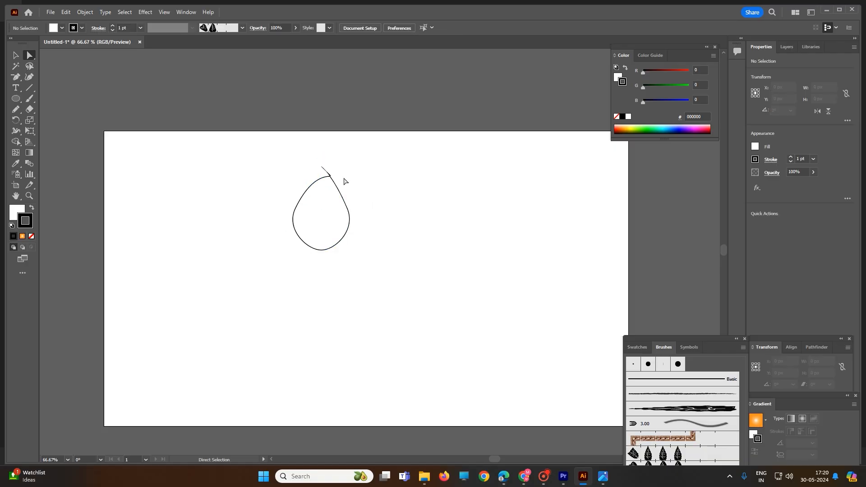
Move the top anchor up to X 581 px, Y 12 px and straighten the upper-left curve to form a pointed teardrop
left_click(324, 169)
mouse_move(324, 169)
left_mouse_down()
mouse_move(326, 136)
mouse_move(332, 159)
mouse_move(321, 154)
left_mouse_up()
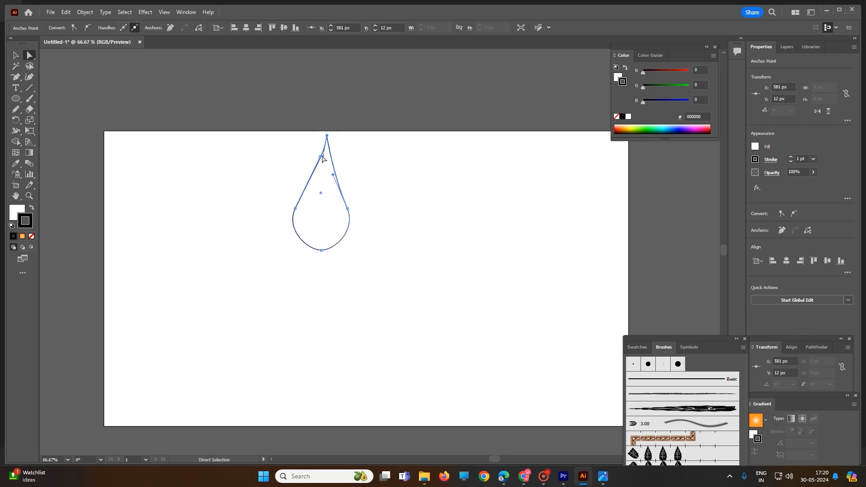
left_click(377, 197)
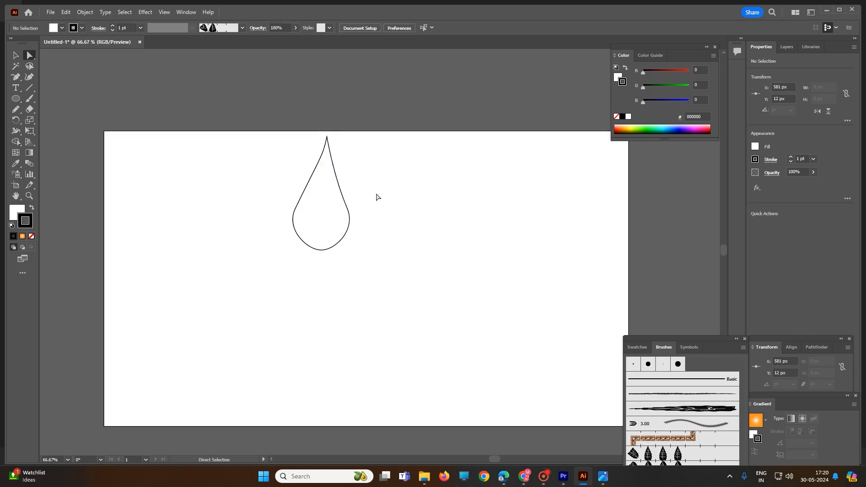
Slightly adjust the direction handle at the teardrop's bottom anchor to refine the rounded base
left_click(327, 252)
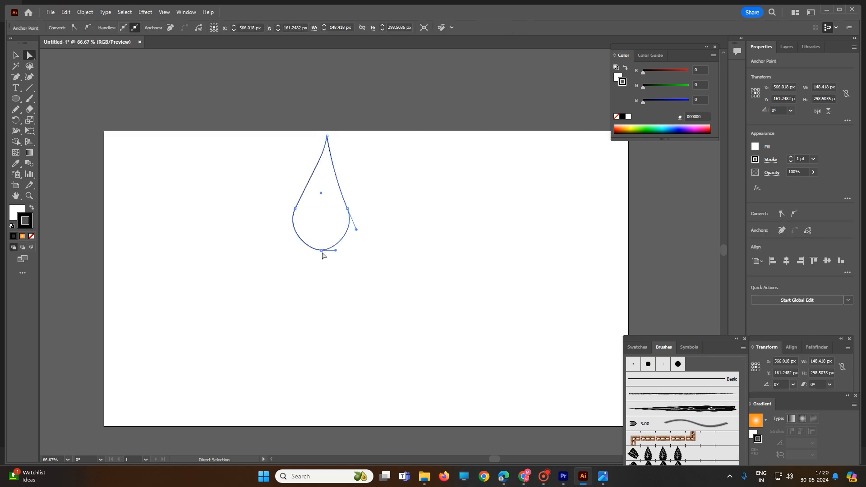
left_click_drag(334, 248, 334, 247)
left_click(383, 265)
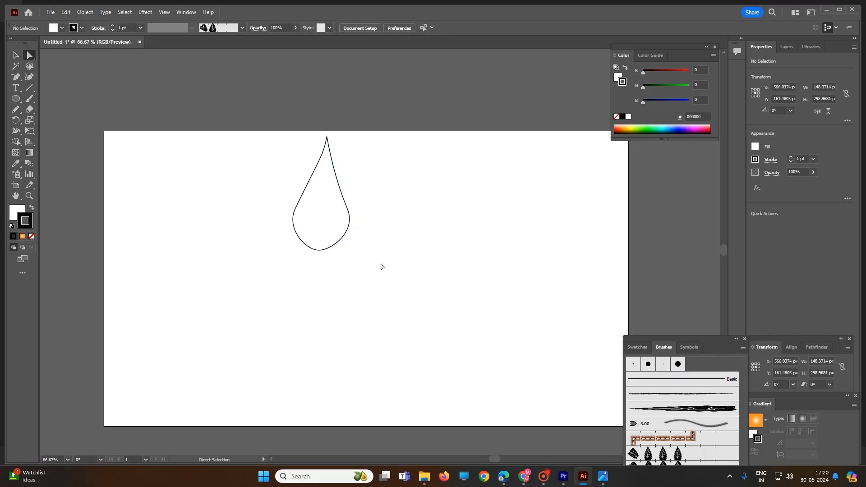
Apply a Zig Zag effect to the whole teardrop with 3 px absolute size, 3 ridges per segment and smooth points
left_click_drag(276, 130, 388, 261)
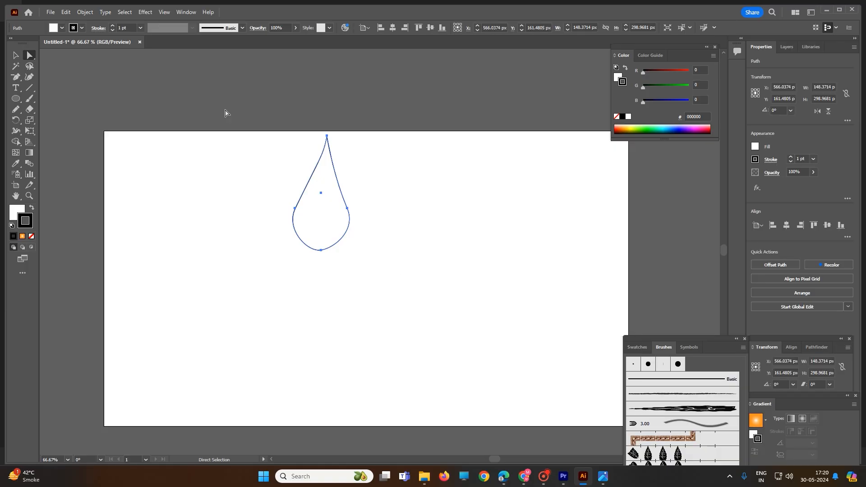
left_click(149, 14)
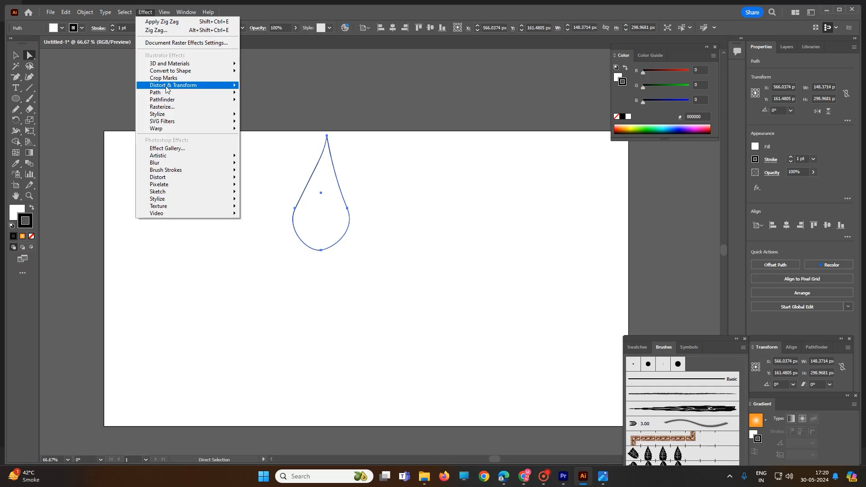
mouse_move(175, 94)
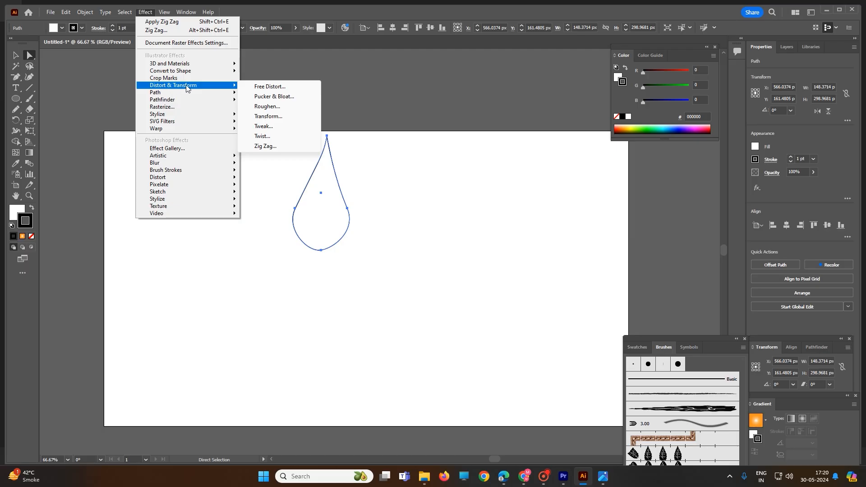
left_click(286, 150)
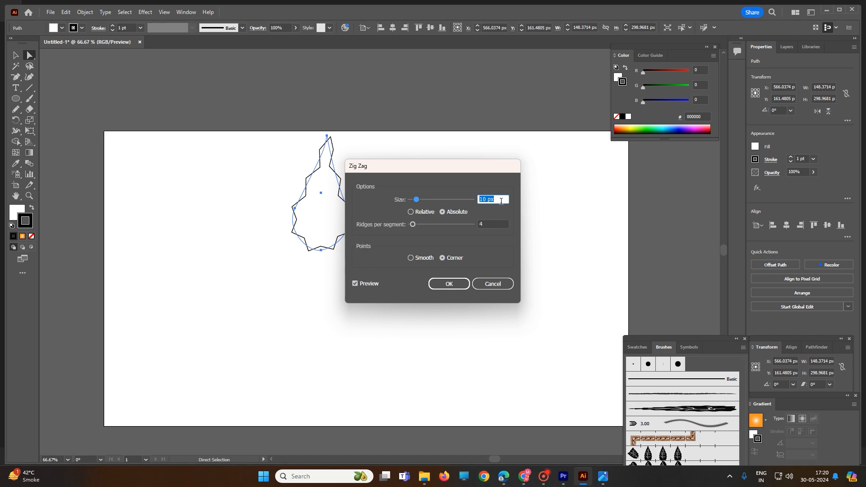
type("3")
key("Tab")
type("3")
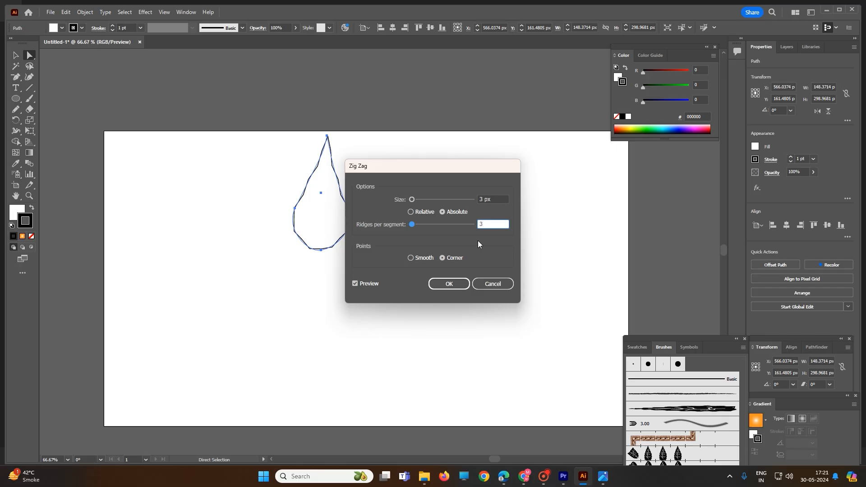
left_click(410, 257)
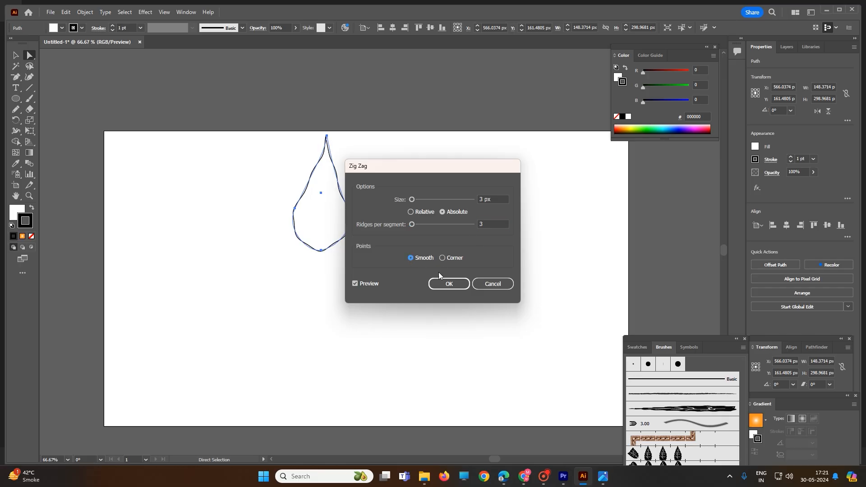
left_click(460, 289)
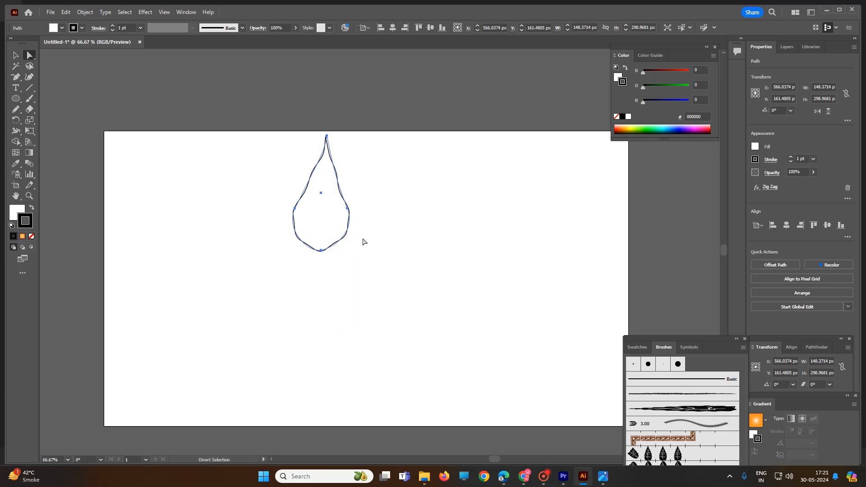
left_click(376, 231)
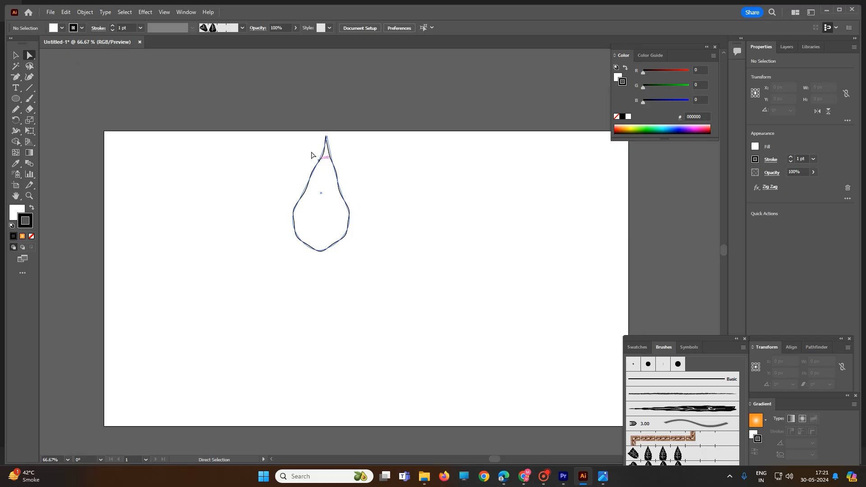
Add anchor points along the whole teardrop path twice to make its wavy edge denser
left_click_drag(245, 131, 405, 286)
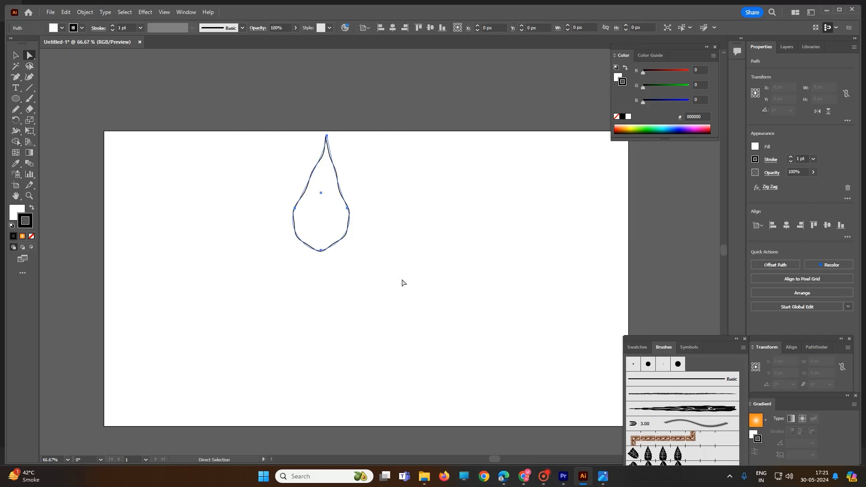
left_click(85, 12)
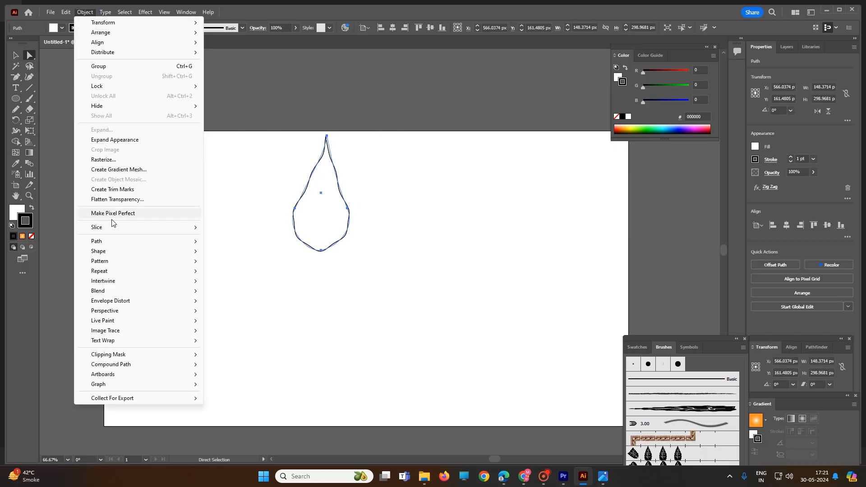
mouse_move(112, 243)
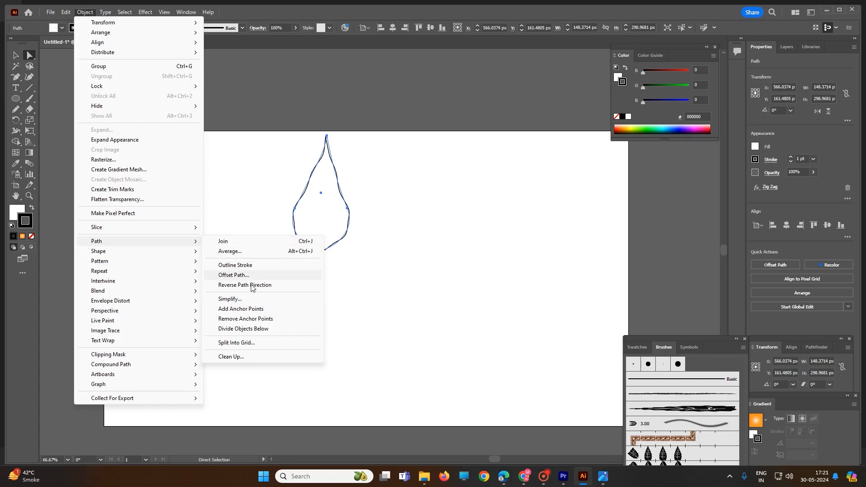
left_click(241, 310)
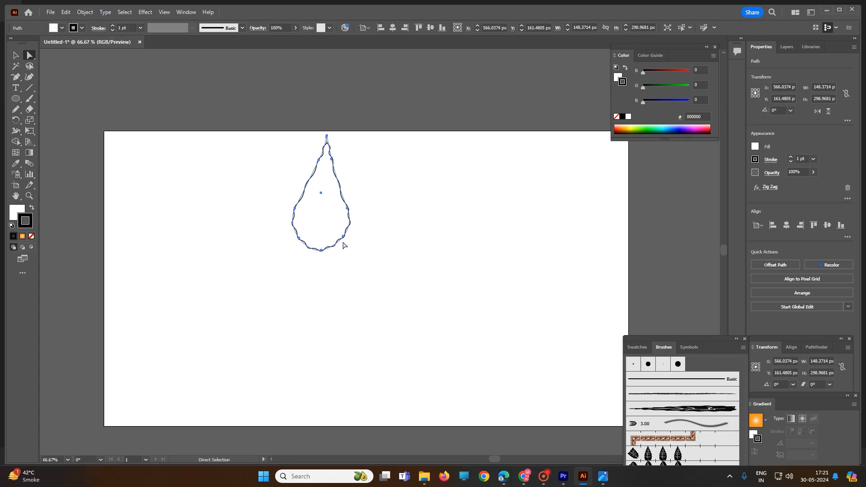
left_click(66, 12)
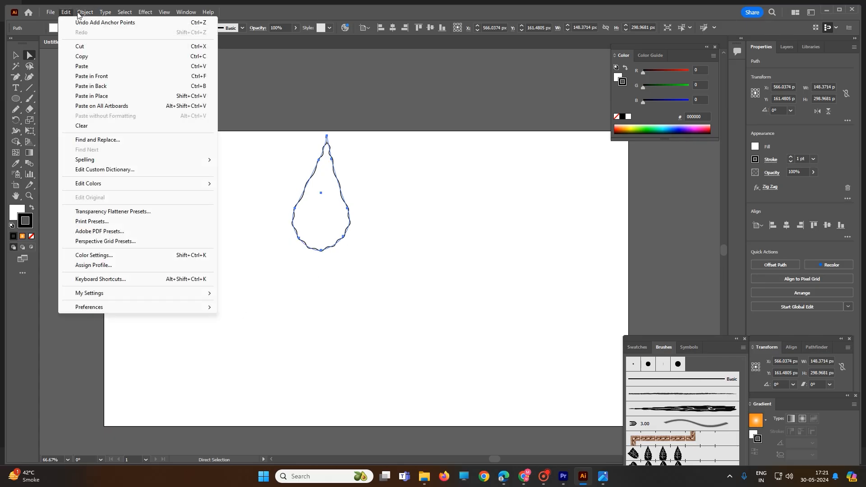
mouse_move(85, 12)
mouse_move(139, 246)
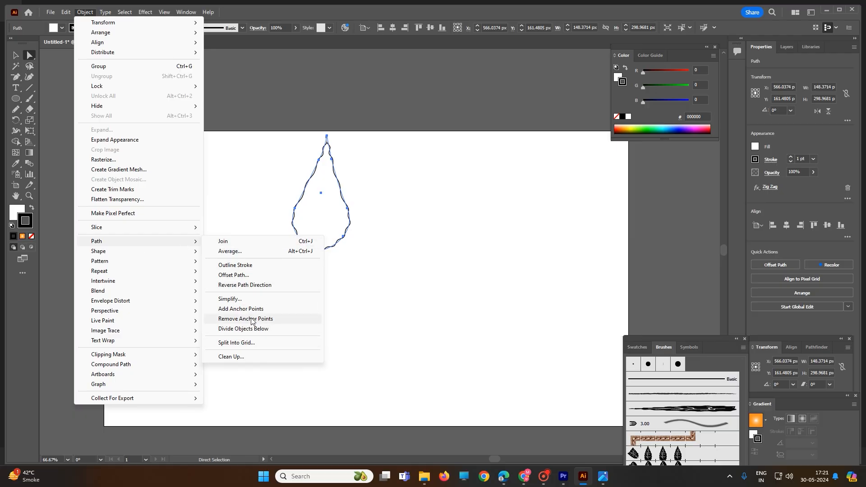
left_click(286, 309)
left_click(367, 221)
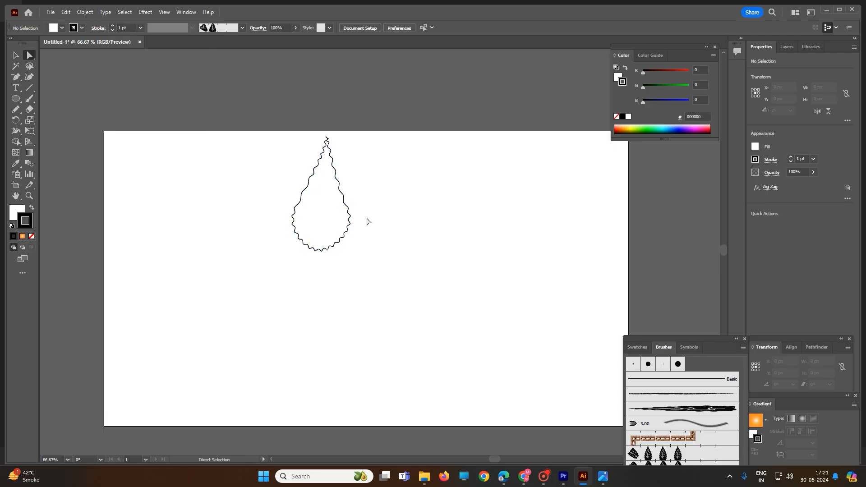
Fill the whole teardrop with near-black 020202
left_click_drag(284, 123, 408, 352)
double_click(20, 217)
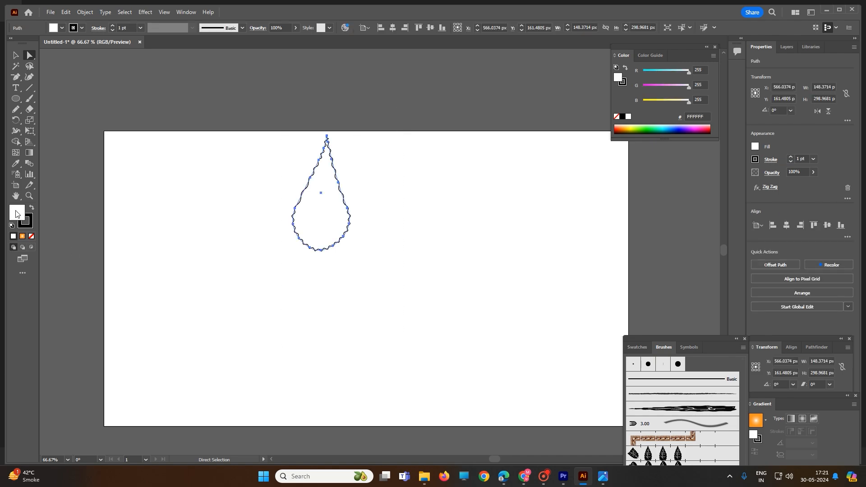
left_click(315, 292)
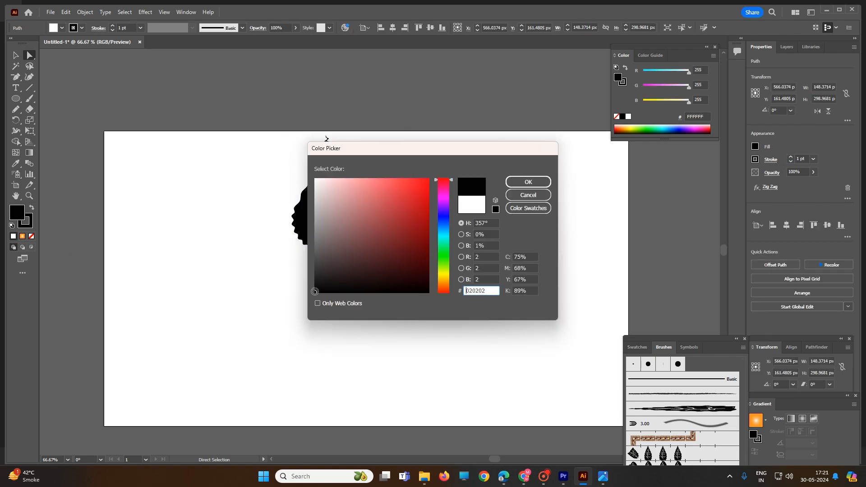
left_click(511, 183)
left_click(419, 254)
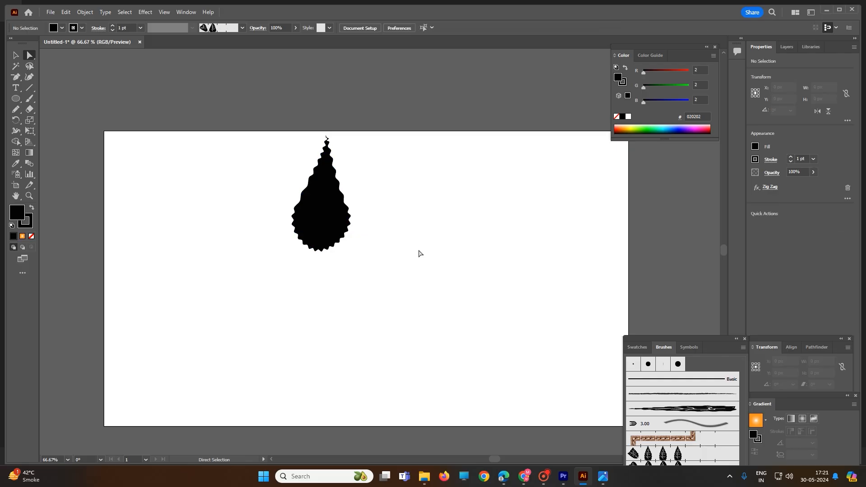
Simplify the leaf's path to reduce its anchor points and loosen the wavy edge
left_click_drag(266, 111, 432, 319)
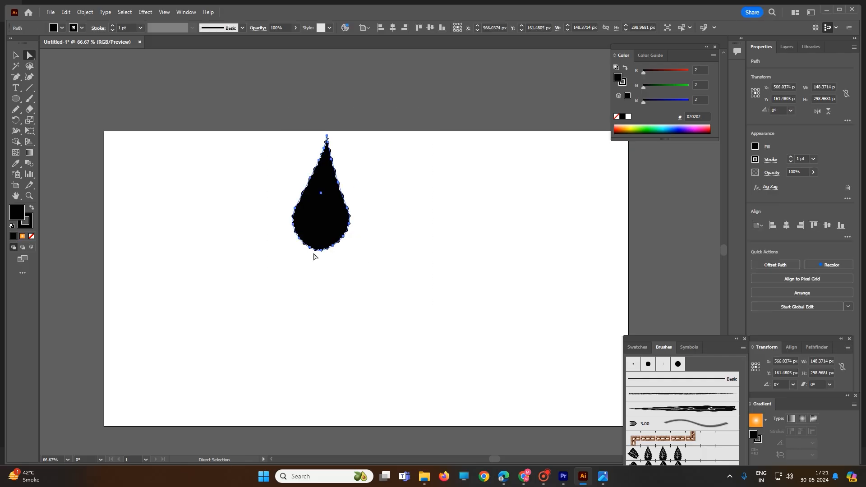
scroll(314, 256, "up", 1)
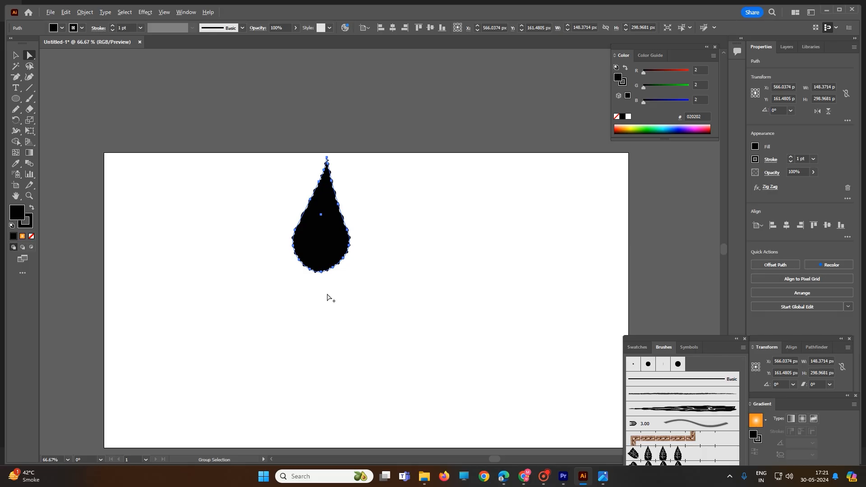
scroll(327, 298, "up", 3)
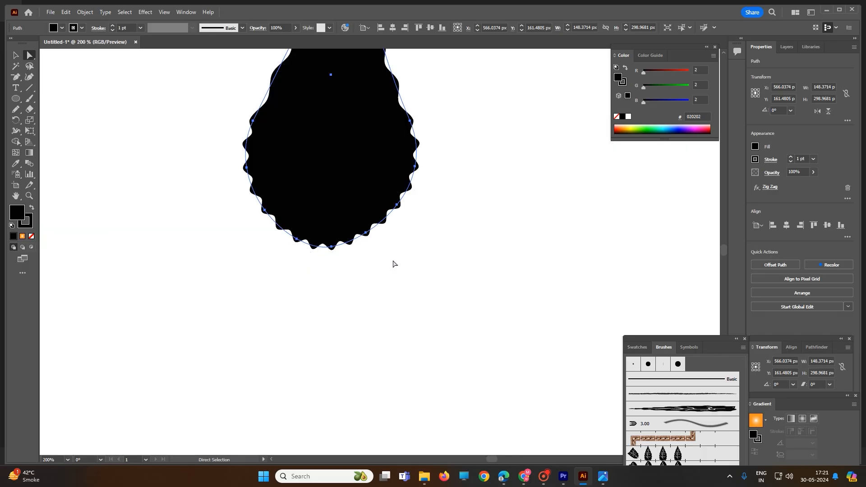
left_click_drag(377, 263, 270, 210)
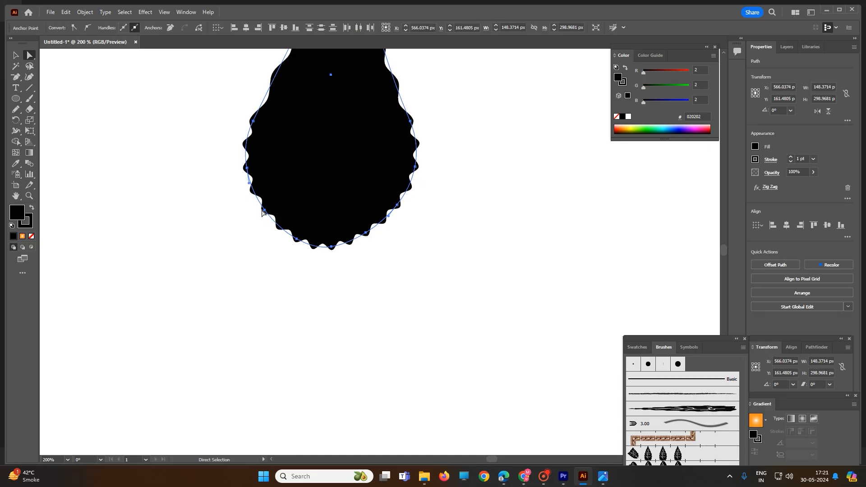
left_click(273, 215)
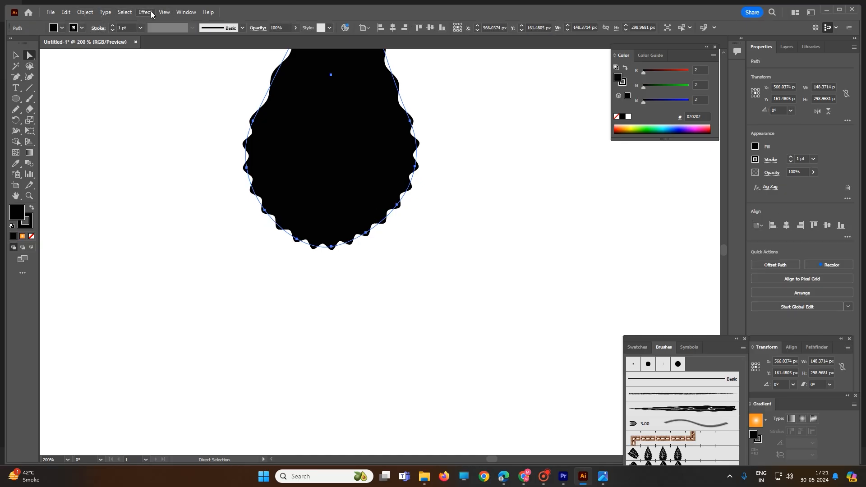
left_click(84, 12)
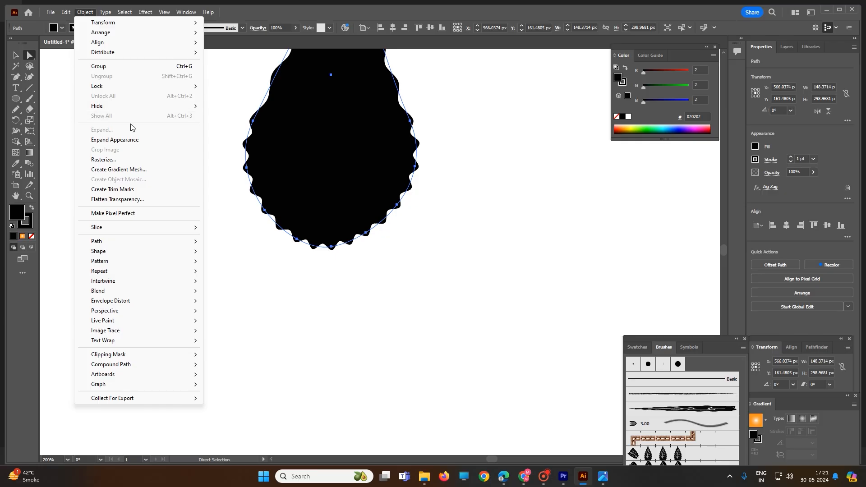
mouse_move(160, 242)
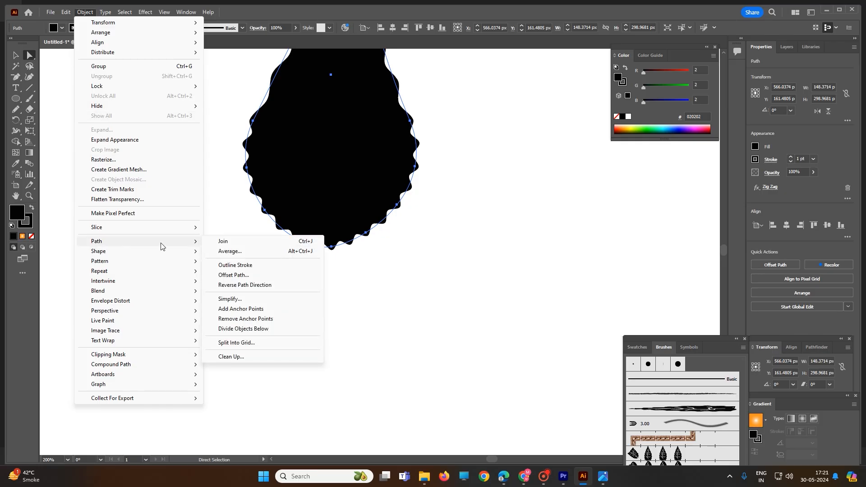
left_click(229, 299)
left_click(434, 260)
Adjust the right direction handle of the leaf's bottom anchor to make the base curve nearly level
left_click(332, 248)
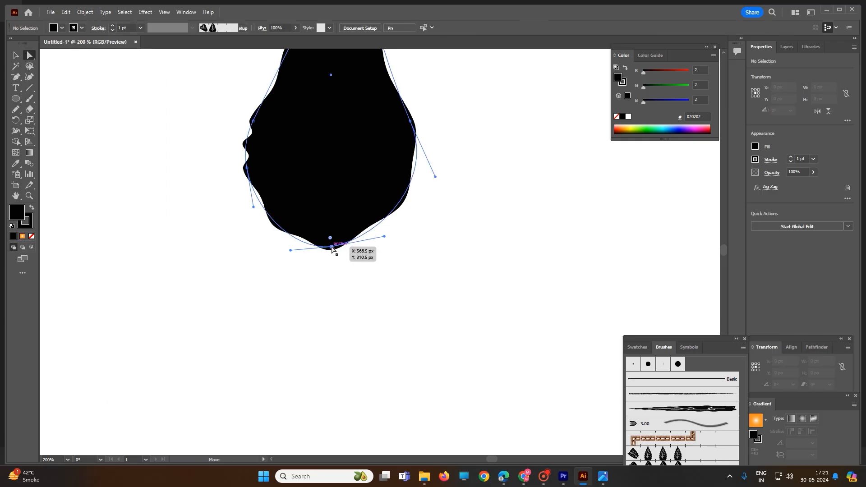
scroll(403, 253, "up", 5)
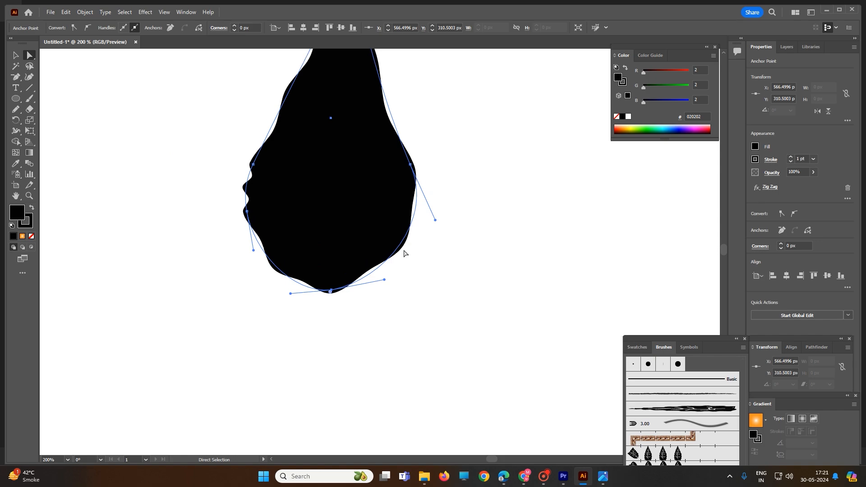
left_click(465, 260)
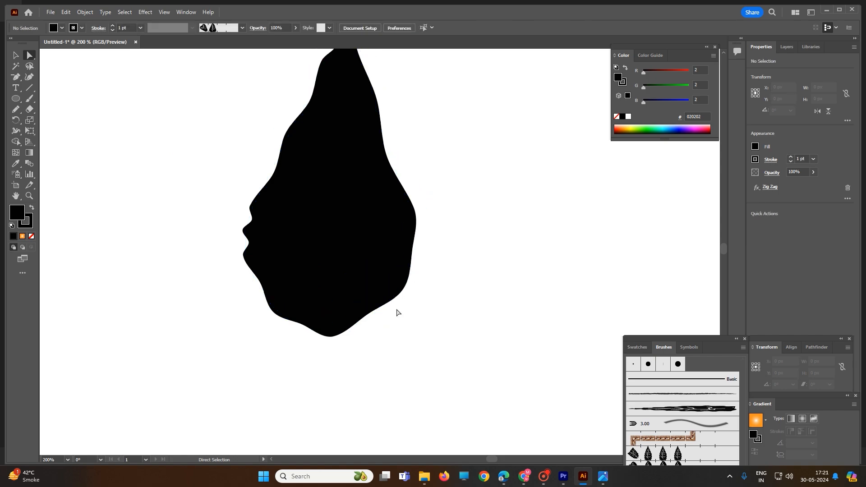
left_click(332, 333)
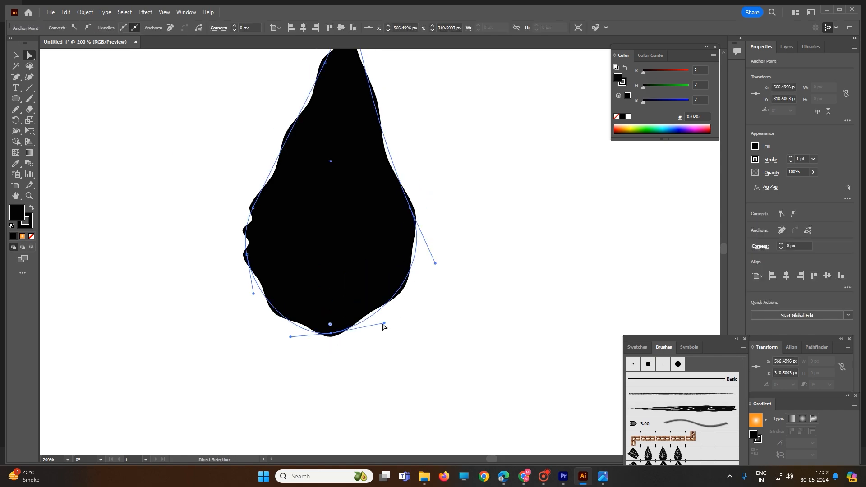
left_click_drag(384, 323, 385, 334)
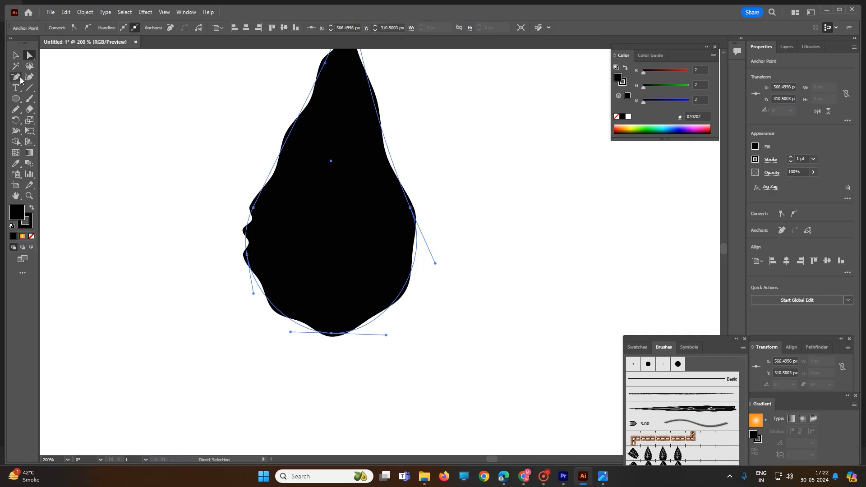
Try to delete the anchor point at the base of the leaf
left_click_drag(20, 80, 54, 97)
left_click(310, 327)
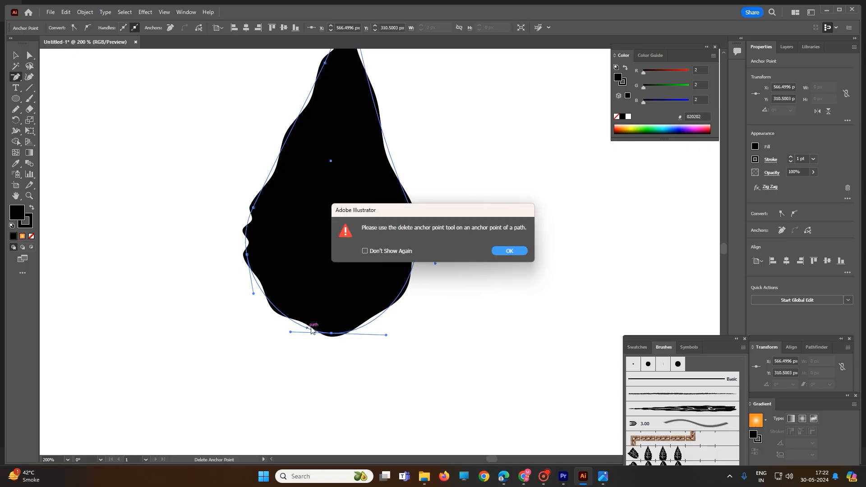
left_click(509, 251)
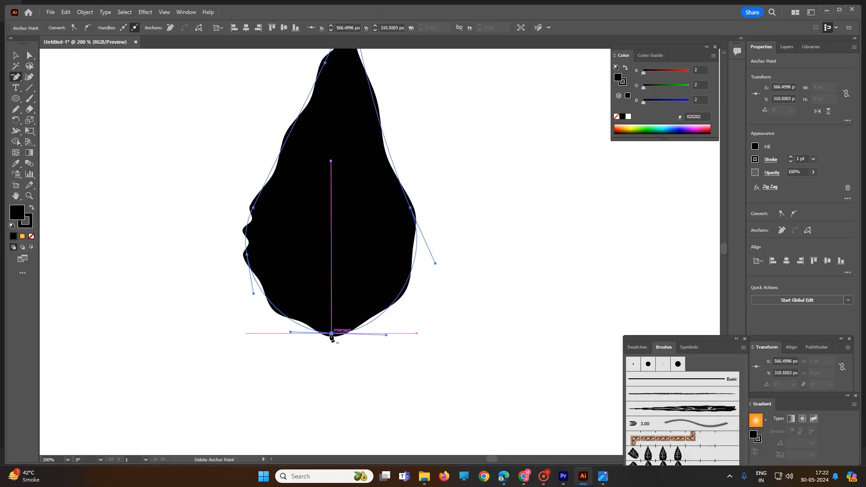
left_click(332, 334)
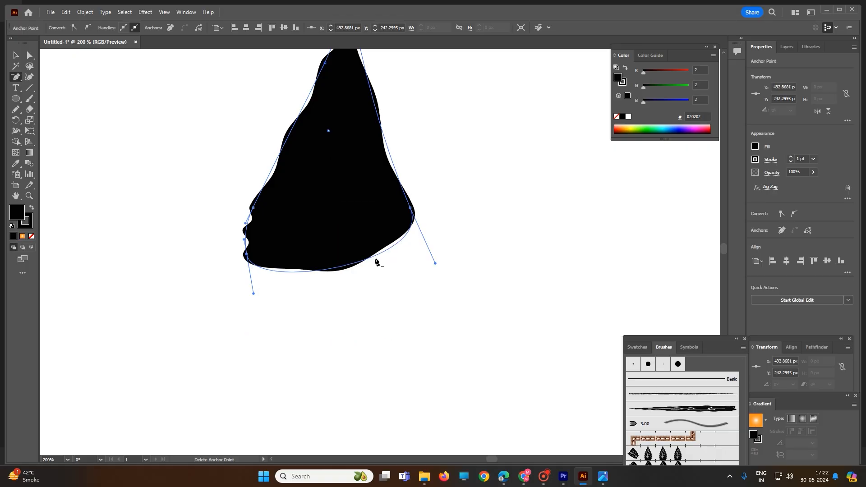
key("ctrl+z")
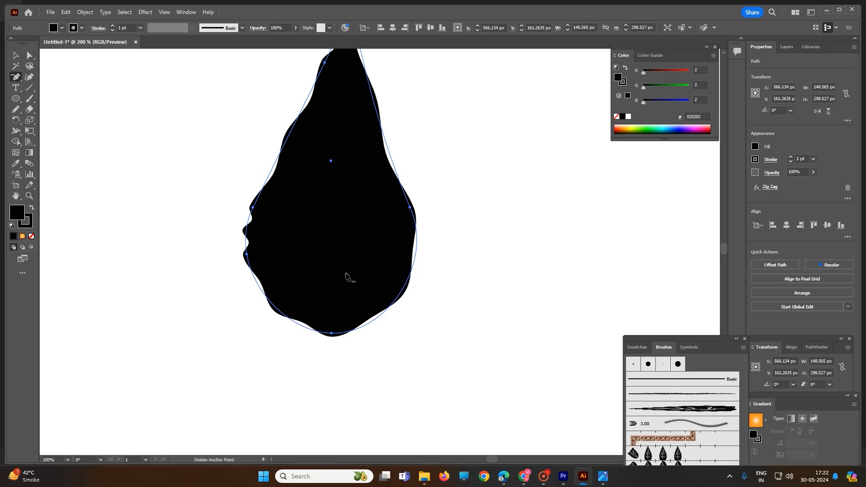
Try a Paintbrush stroke across the leaf with the current leaf pattern brush
left_click(16, 55)
left_click(226, 216)
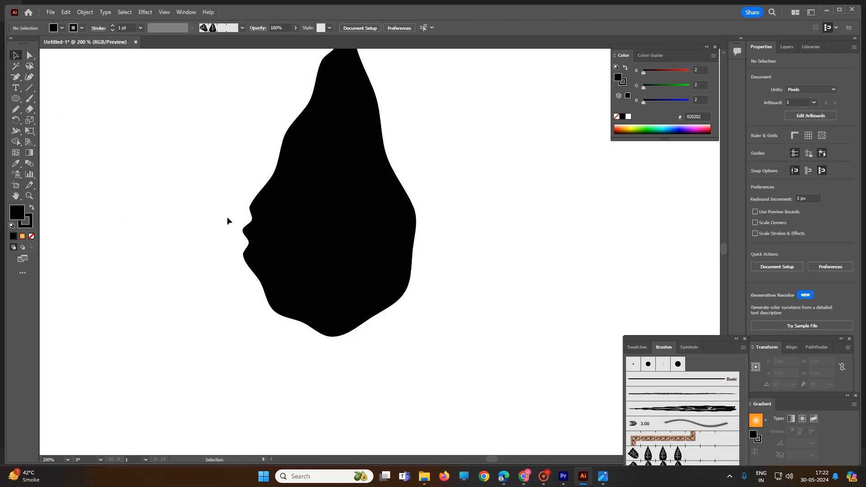
scroll(321, 266, "down", 1)
scroll(338, 271, "up", 2)
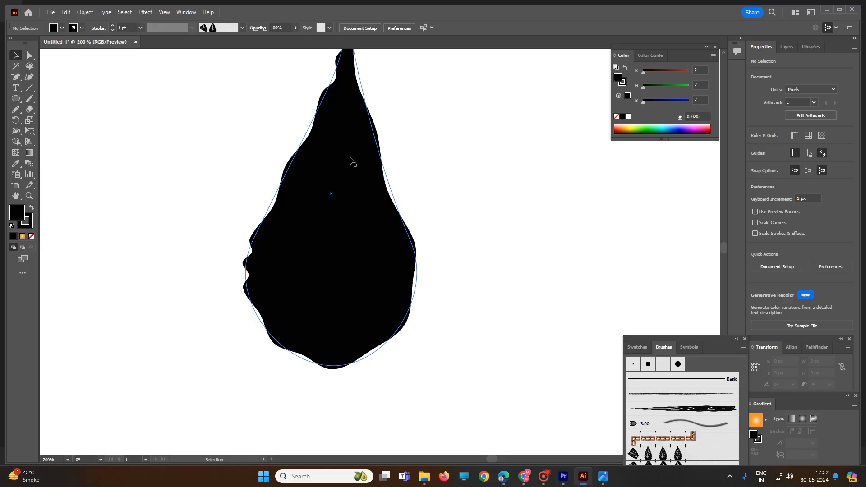
left_click(32, 100)
left_click_drag(302, 171, 325, 208)
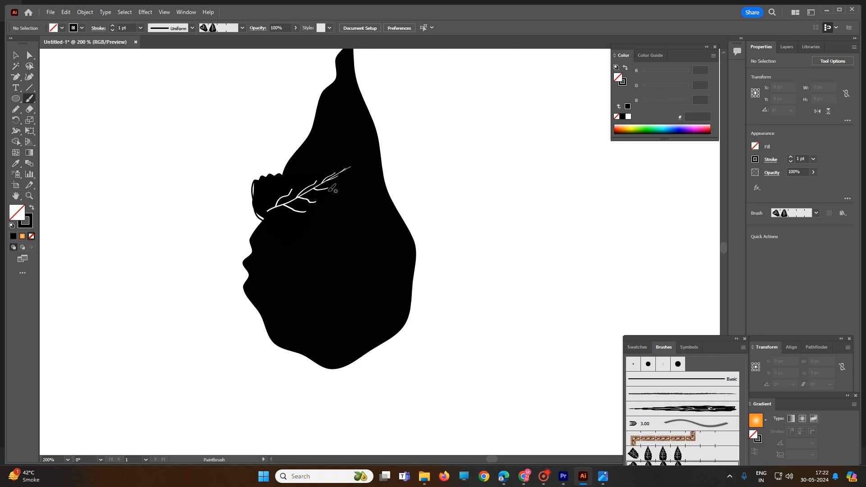
key("ctrl+z")
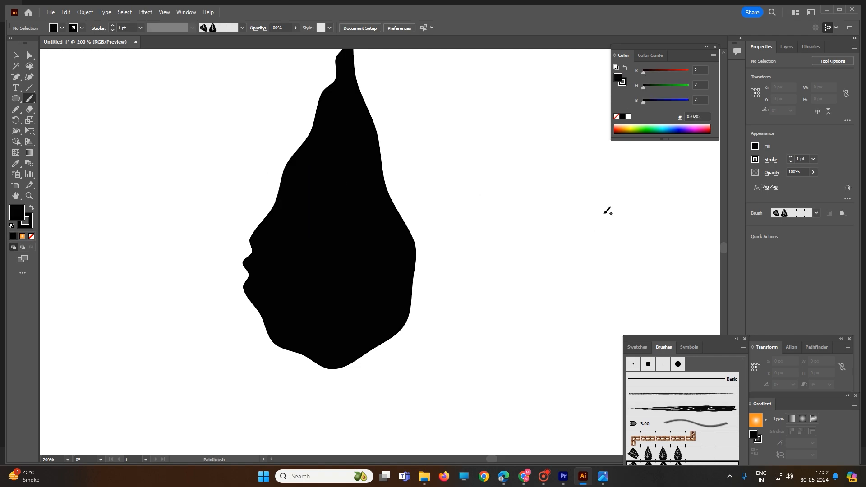
Choose the 3 pt. Round brush for painting and set the fill to none
left_click(663, 383)
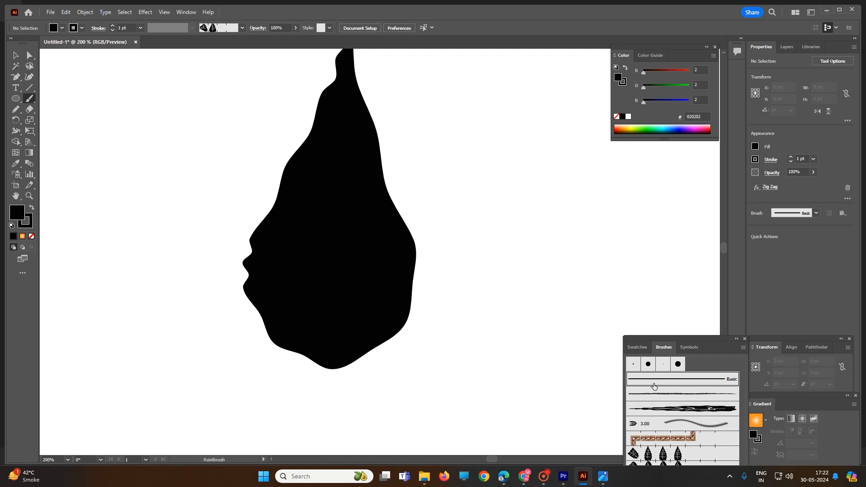
left_click(633, 365)
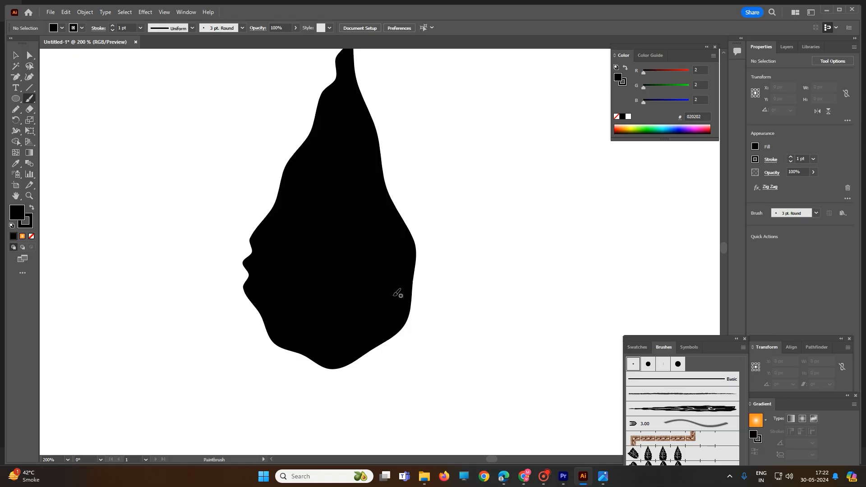
double_click(20, 217)
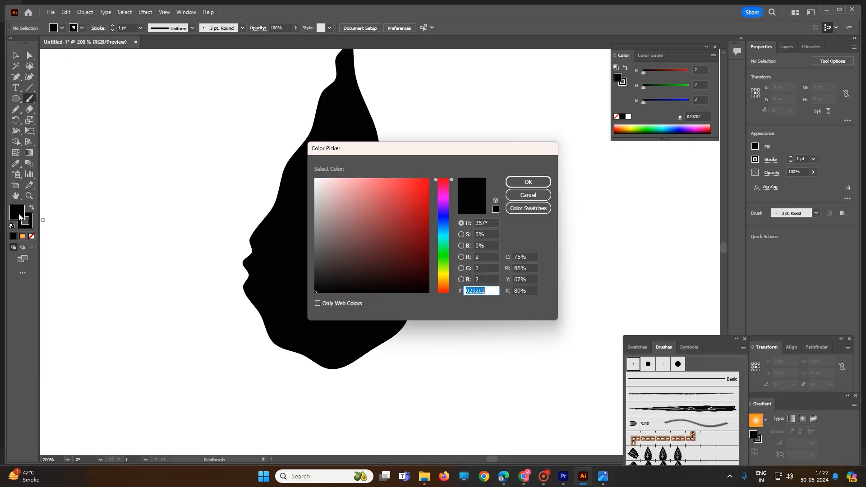
type("ffffff")
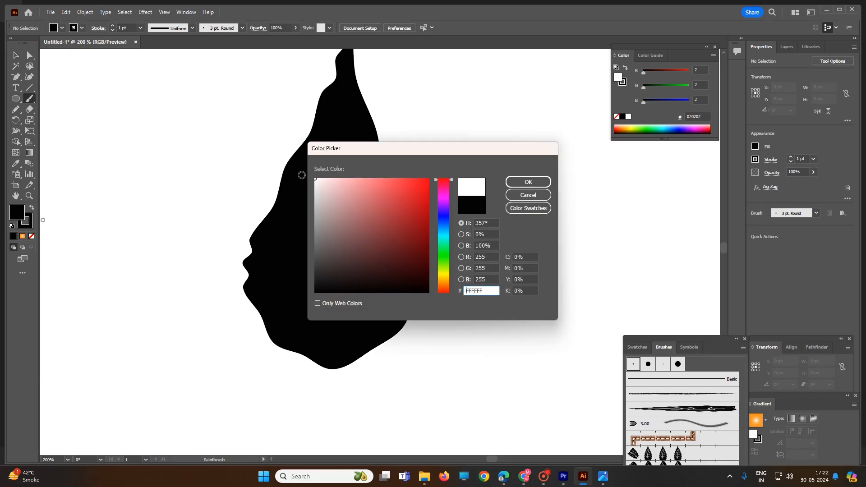
left_click(528, 182)
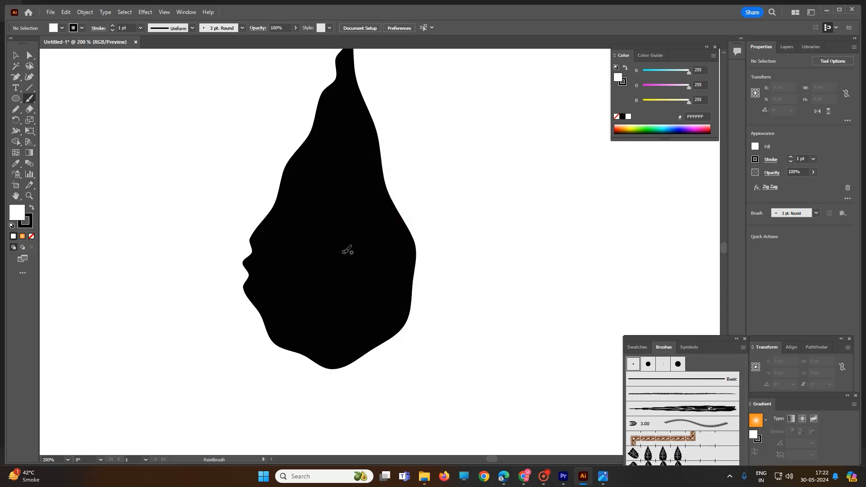
key("slash")
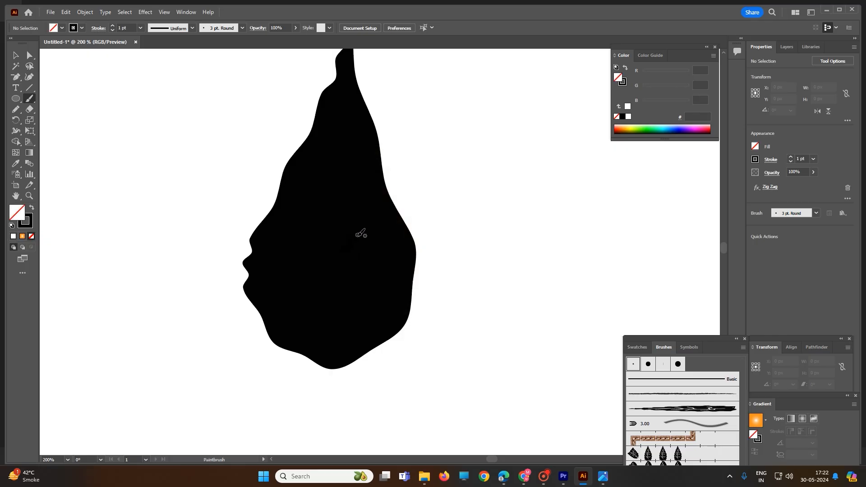
Set the stroke colour to white FFFFFF and paint two short diagonal strokes inside the lower half of the leaf
double_click(30, 223)
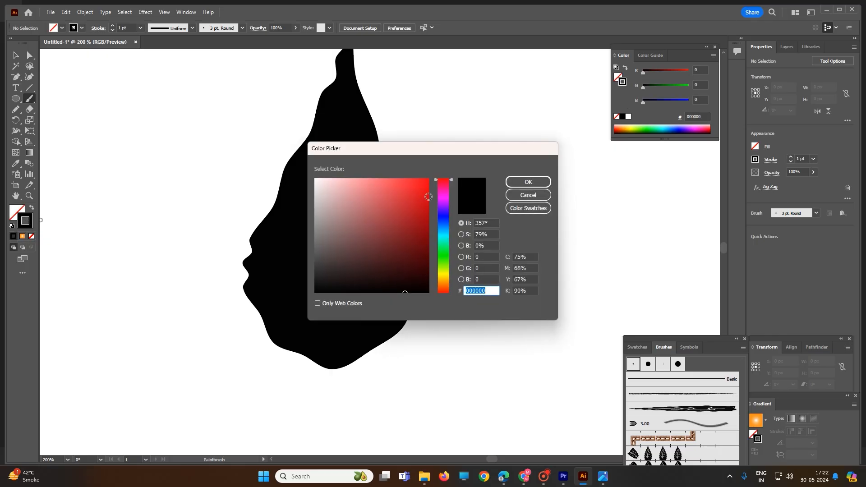
left_click_drag(406, 291, 310, 173)
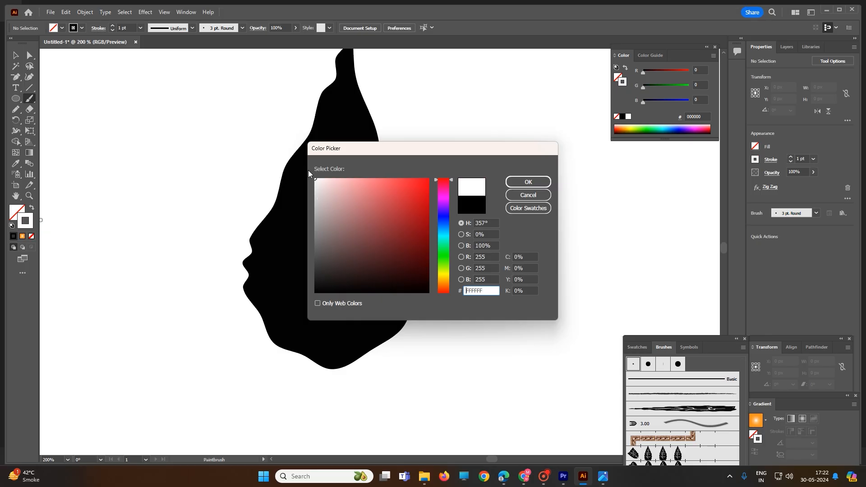
left_click(537, 182)
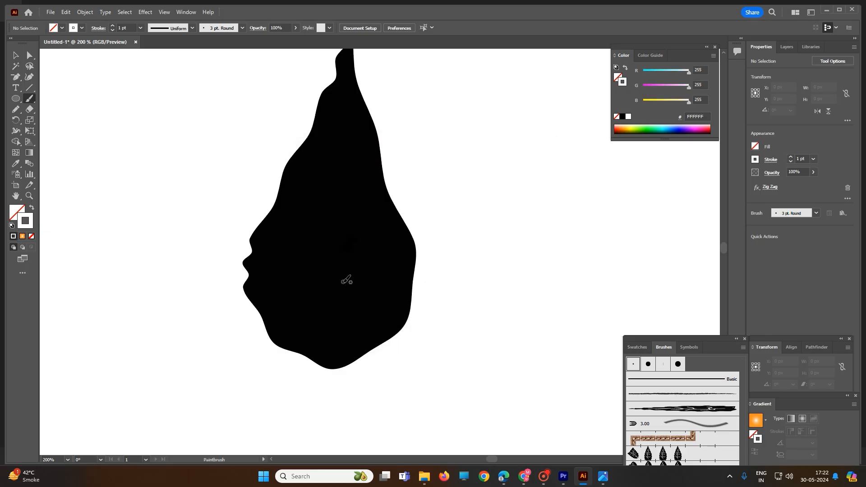
left_click_drag(363, 257, 388, 235)
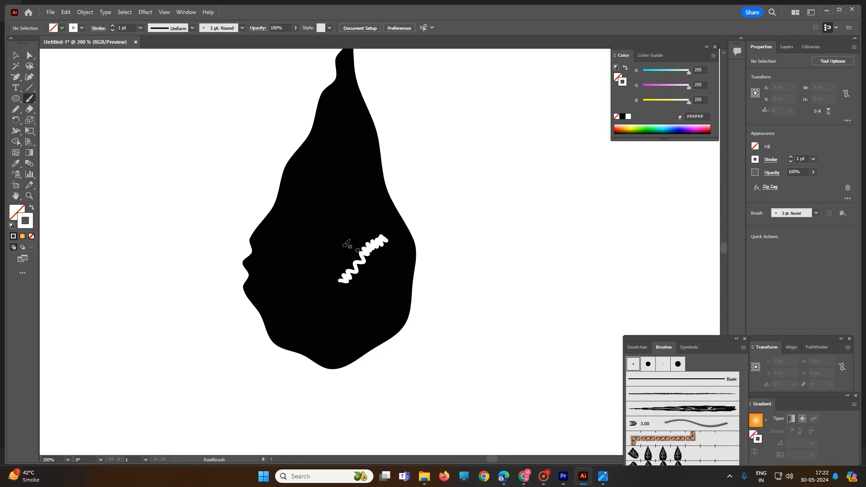
left_click_drag(336, 244, 354, 195)
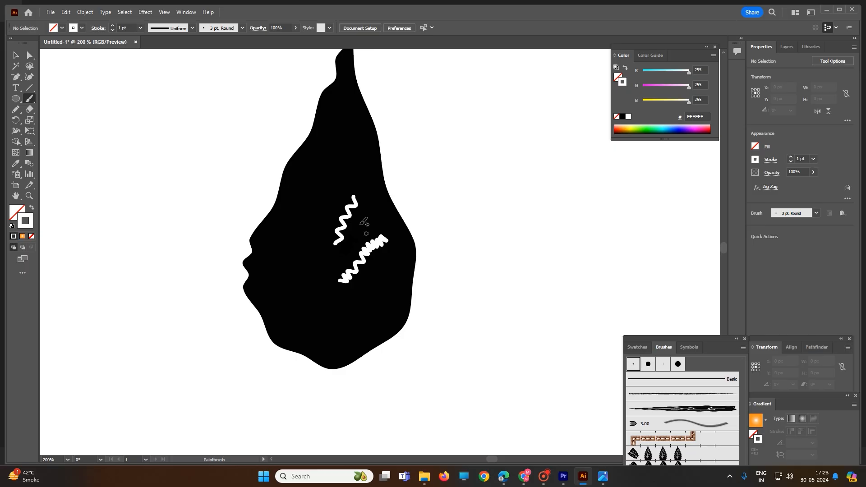
Paint five more white vein strokes with the Paintbrush on both sides of the leaf, from its lower part up to its narrow upper part
left_click(192, 29)
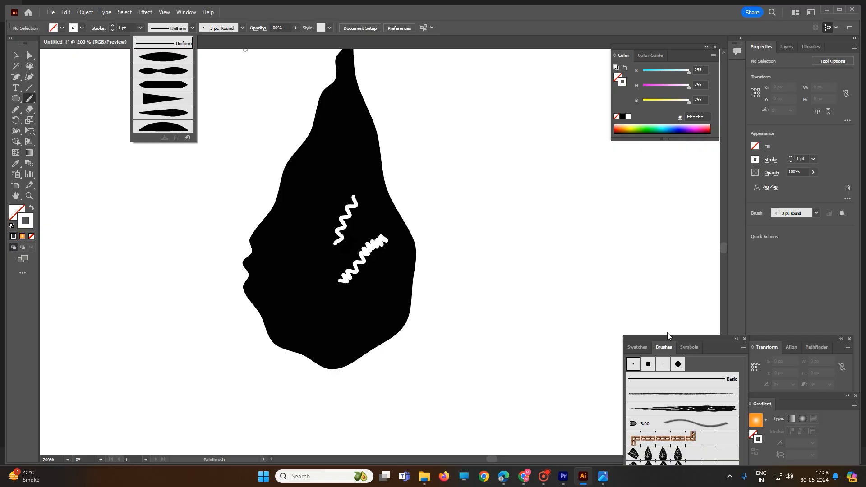
left_click(690, 384)
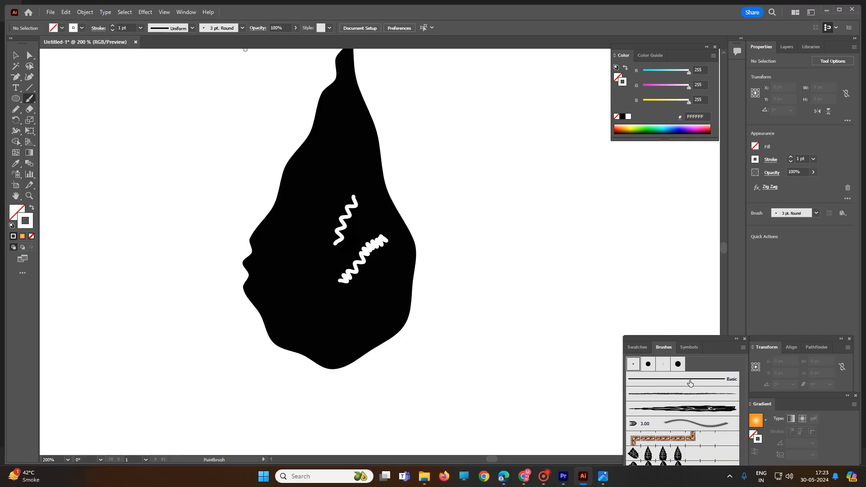
mouse_move(342, 319)
left_mouse_down()
mouse_move(327, 305)
mouse_move(309, 249)
left_mouse_up()
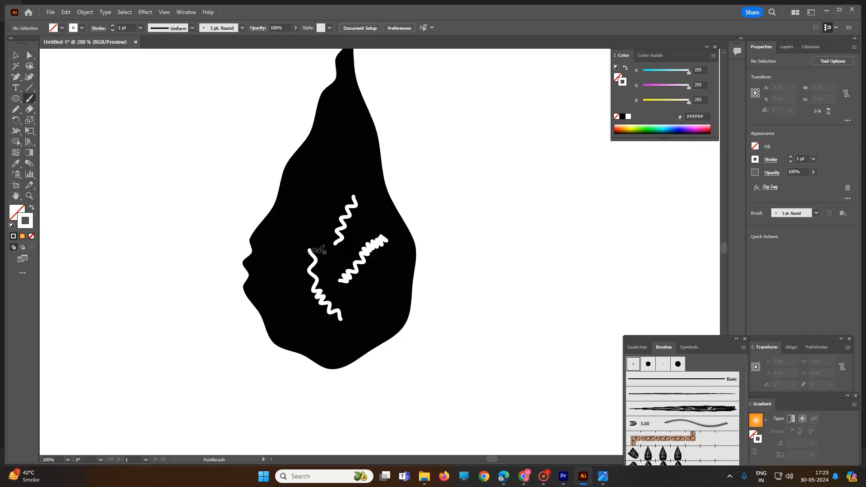
left_click_drag(347, 298, 391, 269)
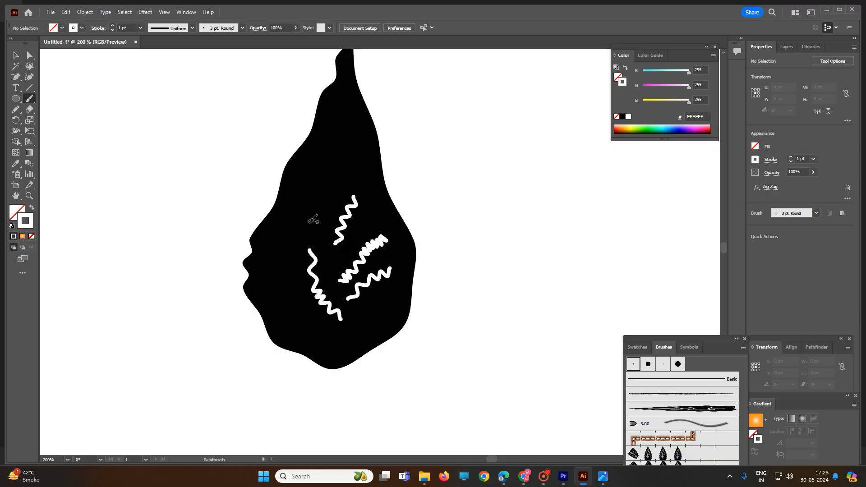
mouse_move(327, 229)
left_mouse_down()
mouse_move(308, 191)
mouse_move(323, 159)
mouse_move(311, 133)
left_mouse_up()
left_click_drag(345, 158, 354, 123)
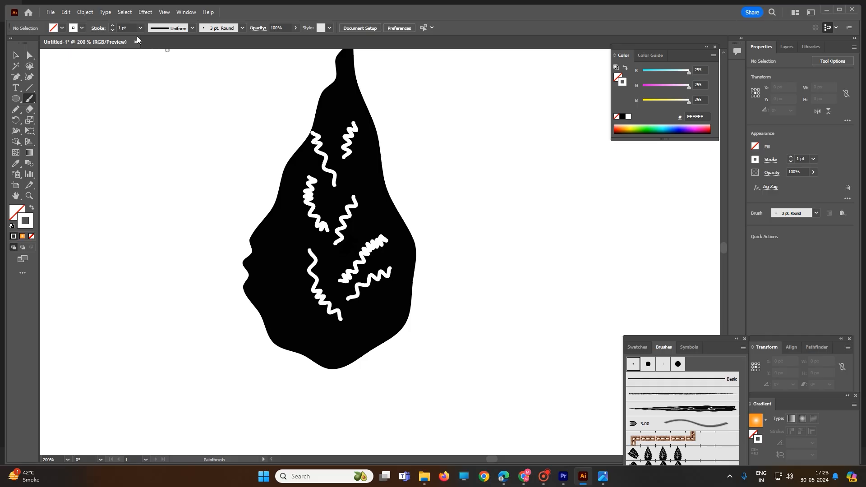
Apply Ink Outlines with stroke length 4, dark intensity 20 and light intensity 10, and paint a short white stroke right of the leaf's centre
left_click(145, 12)
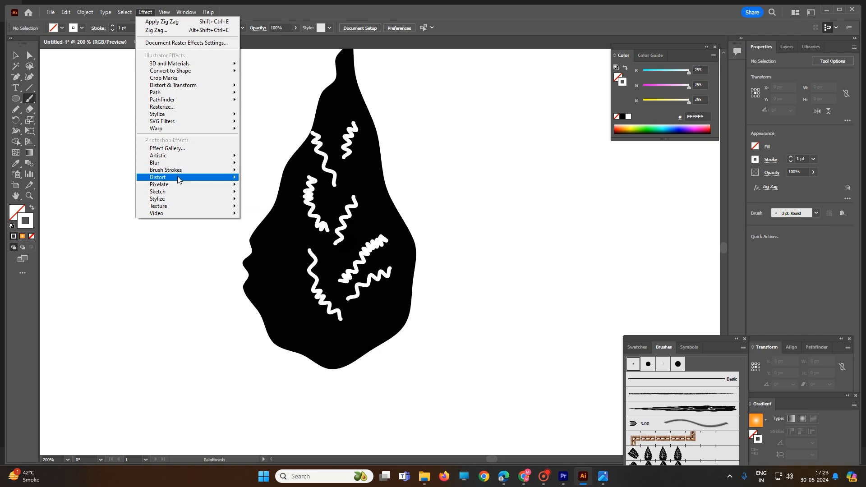
mouse_move(190, 178)
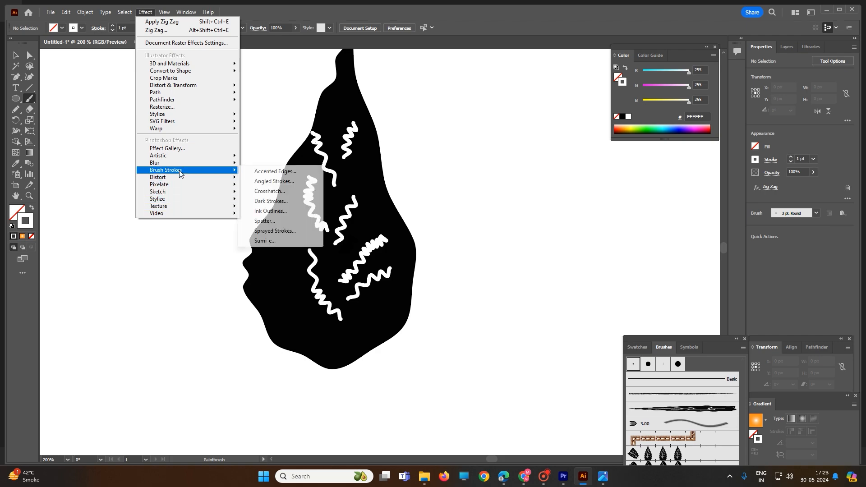
left_click(276, 212)
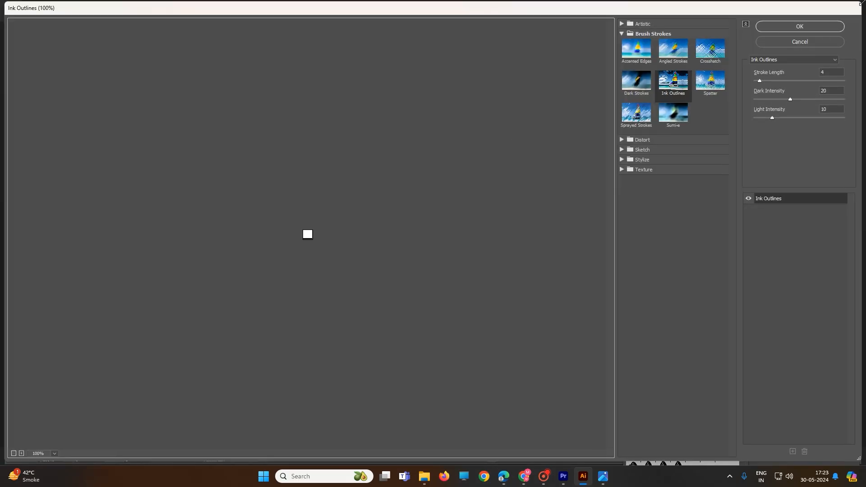
left_click(823, 26)
left_click_drag(378, 216, 356, 239)
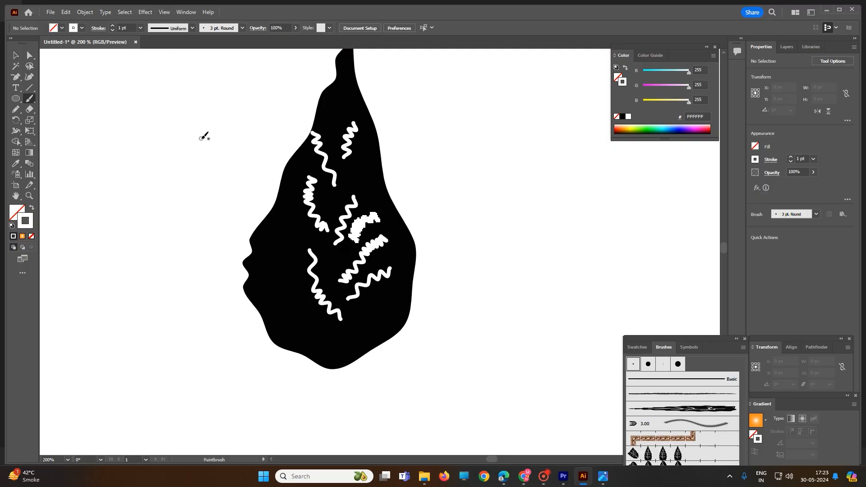
Undo the Ink Outlines effect and all the white vein strokes, leaving only the plain black leaf
key("ctrl+z")
key("ctrl+z")
key("ctrl+z")
key("ctrl+z")
key("ctrl+z")
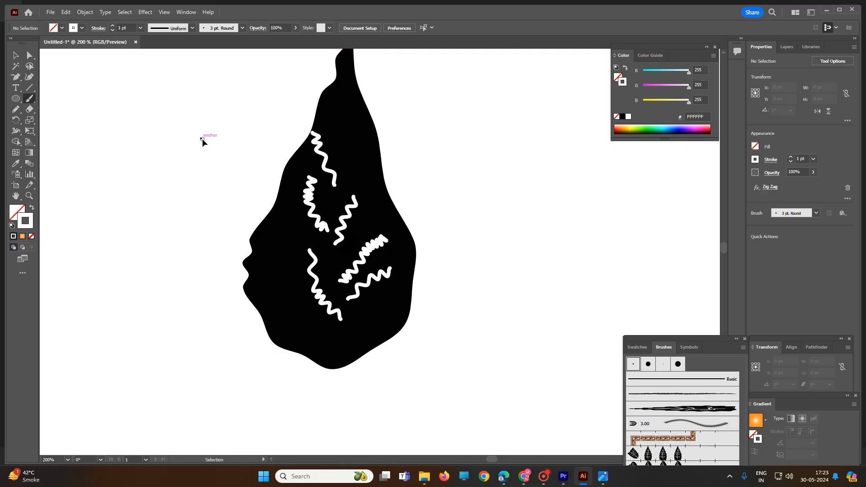
key("ctrl+z")
key("ctrl+z")
key("ctrl+z")
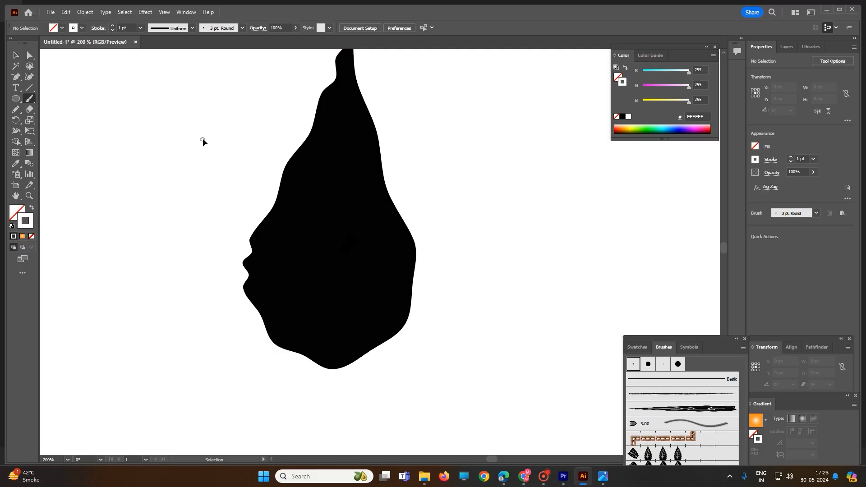
Choose the Basic brush for the Paintbrush tool
right_click(30, 99)
left_click(64, 99)
left_click(641, 349)
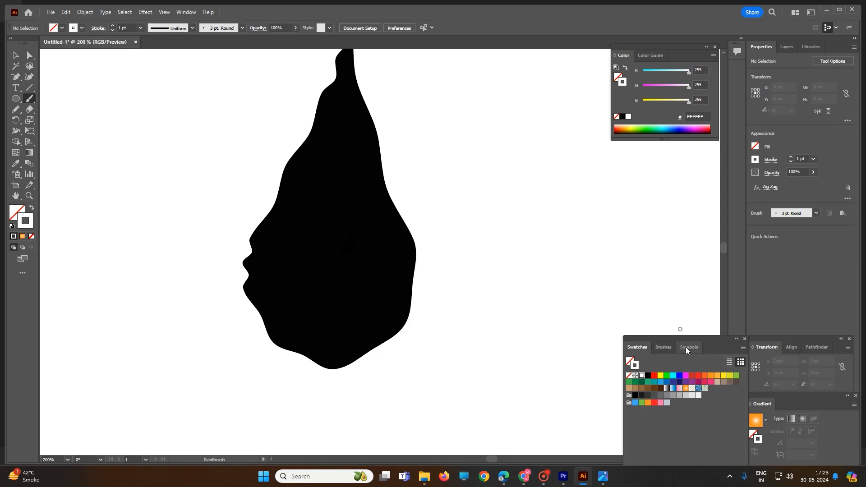
left_click(687, 349)
left_click(663, 348)
left_click(637, 347)
left_click(665, 348)
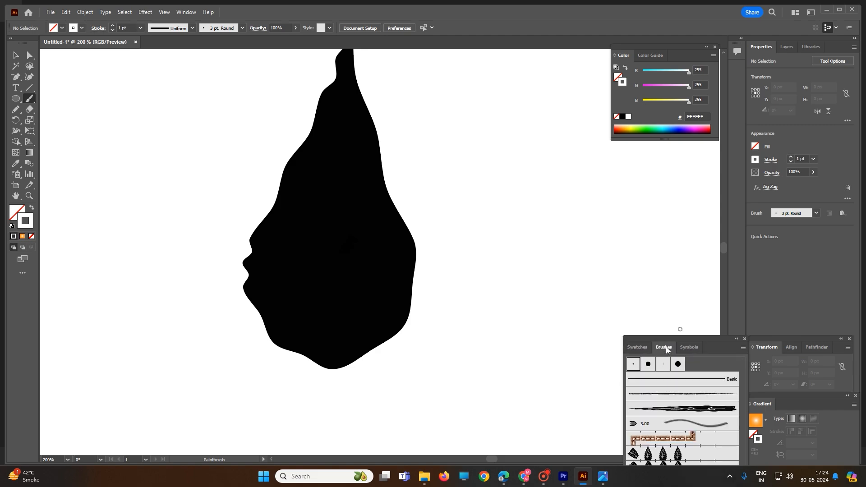
left_click(696, 384)
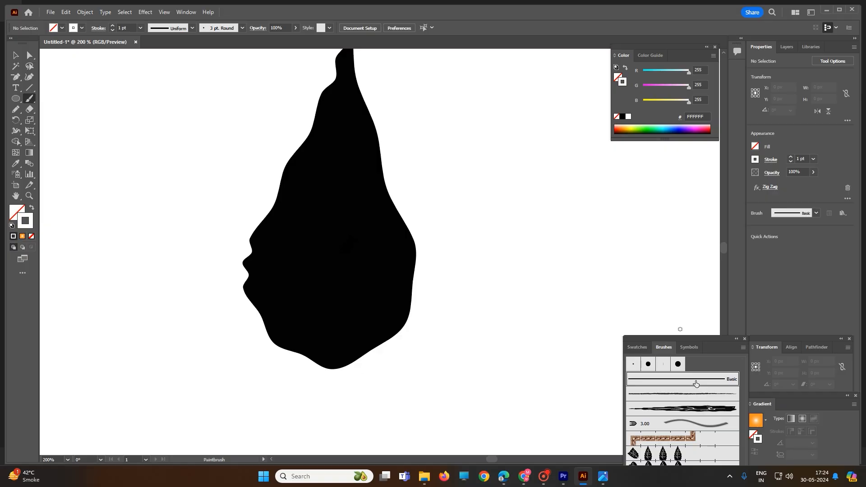
Set the stroke weight to 0.5 pt and paint a short white stroke across the middle of the leaf
left_click(816, 214)
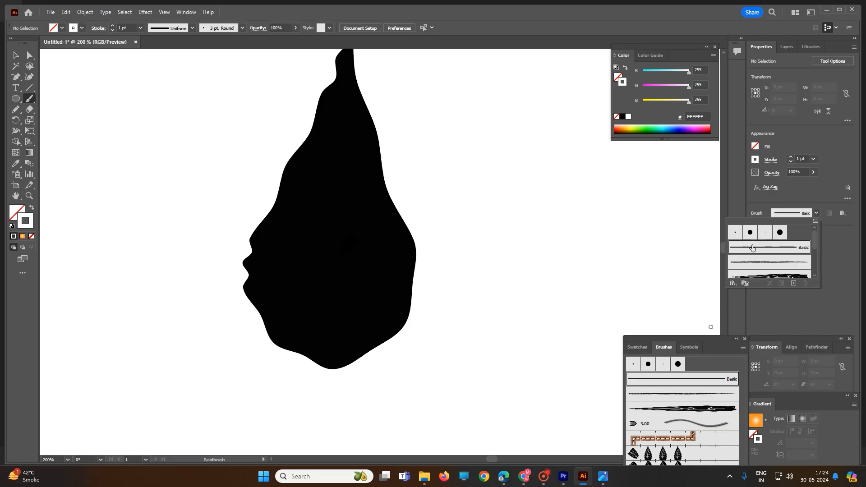
left_click(813, 160)
left_click(813, 159)
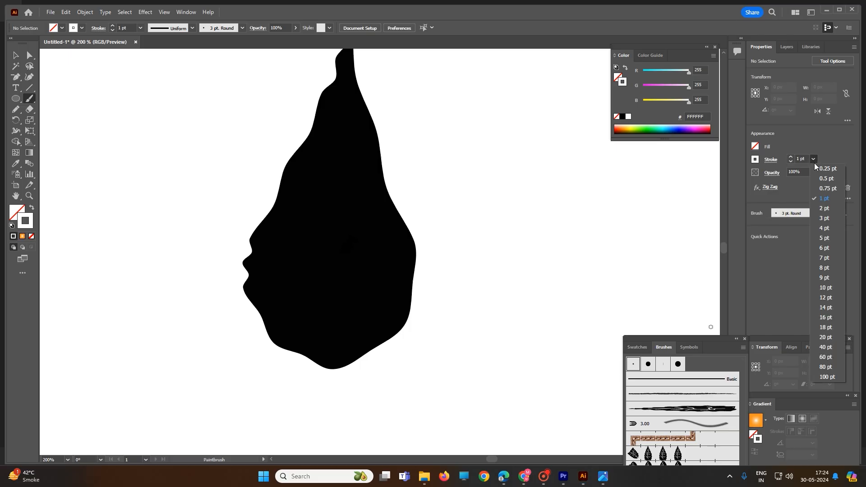
left_click(820, 180)
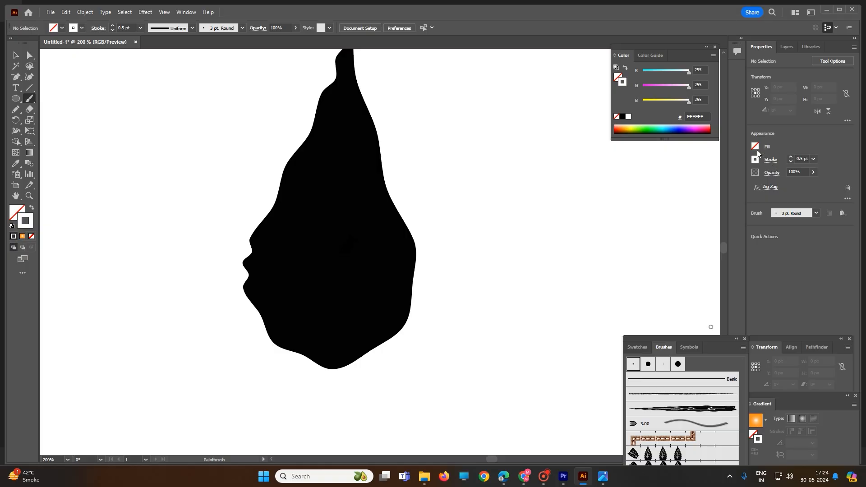
left_click_drag(337, 221, 369, 199)
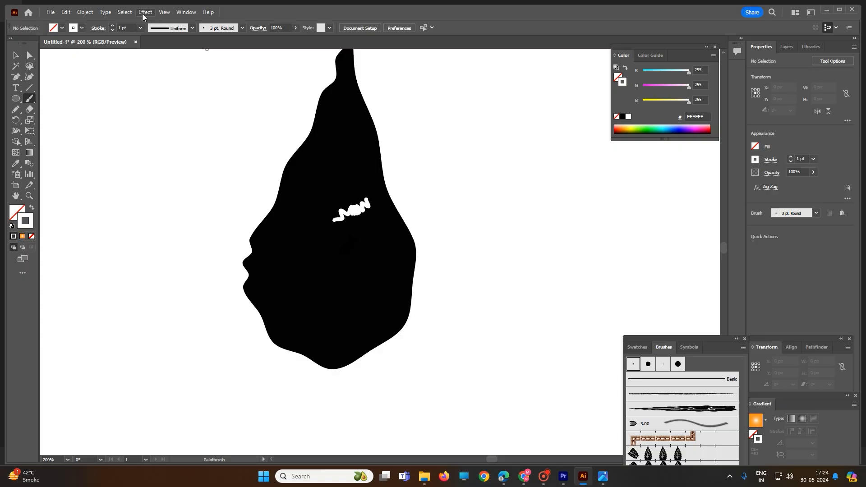
left_click(86, 13)
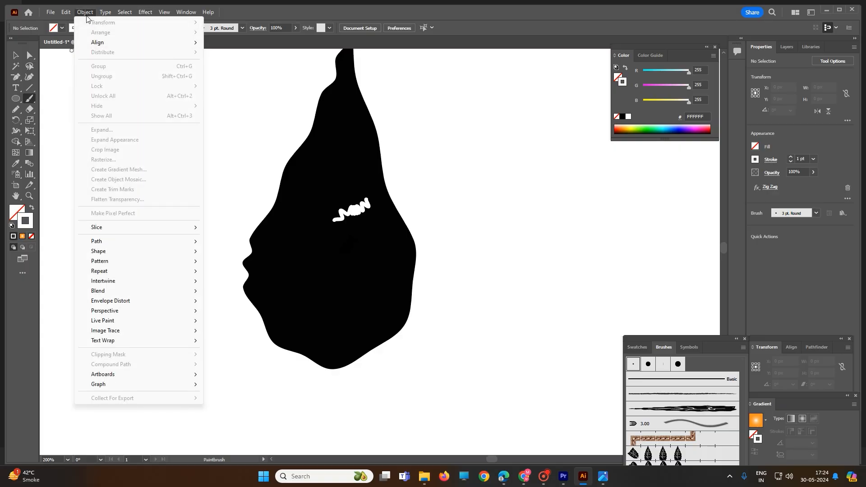
mouse_move(130, 242)
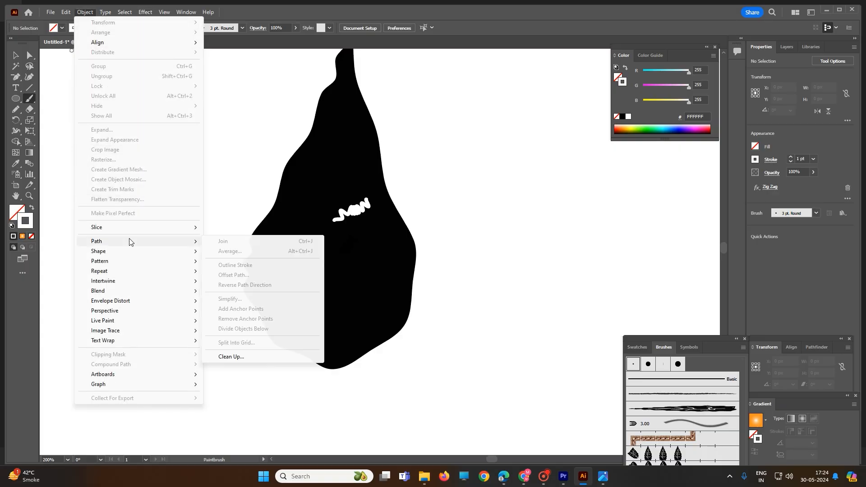
left_click(164, 11)
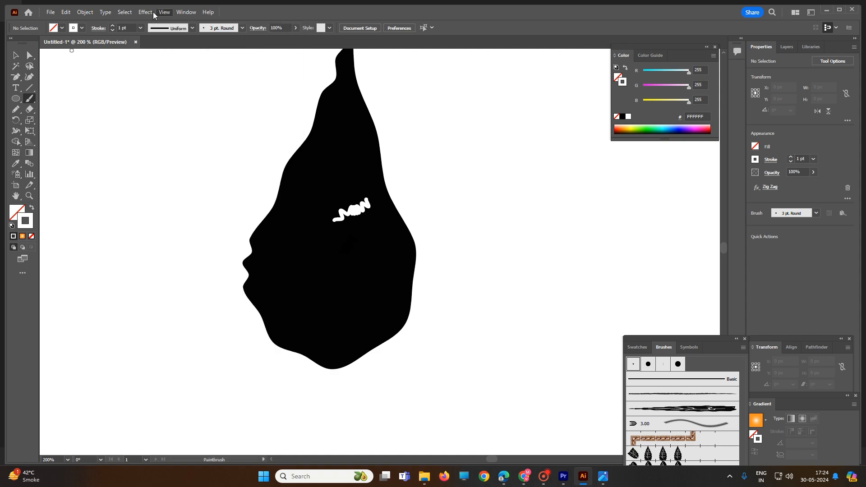
left_click(143, 13)
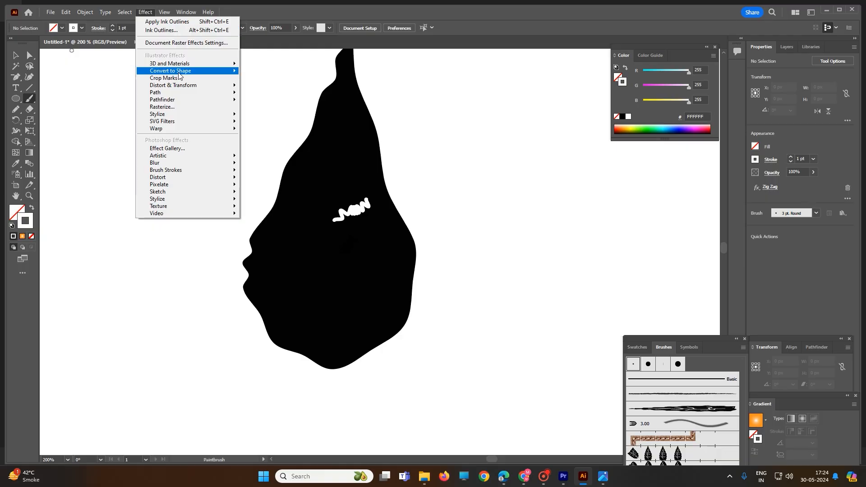
mouse_move(179, 75)
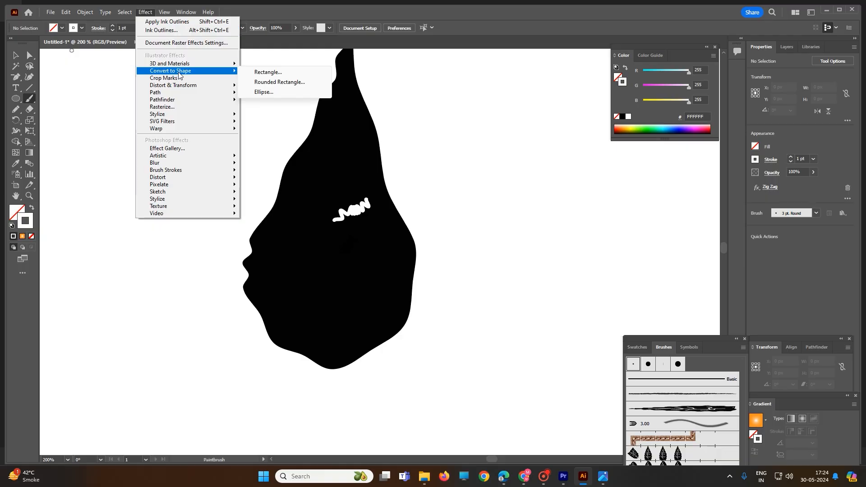
Delete the short white stroke in the middle of the leaf
left_click(18, 57)
left_click(352, 211)
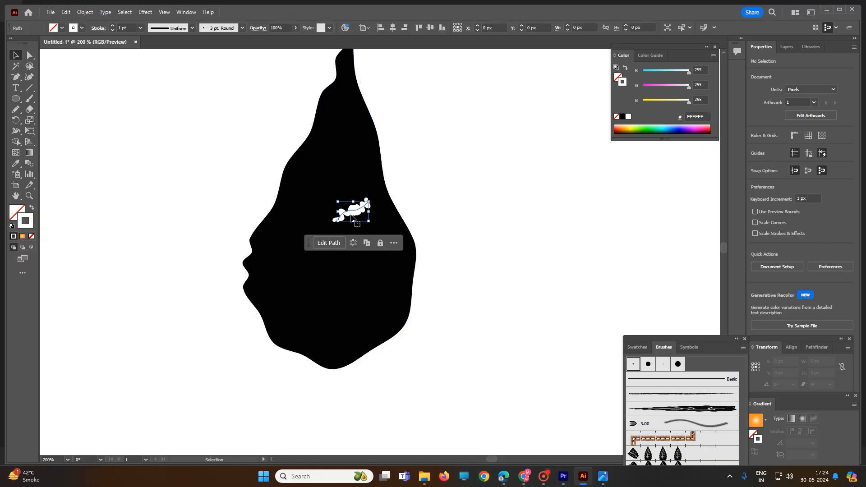
key("Delete")
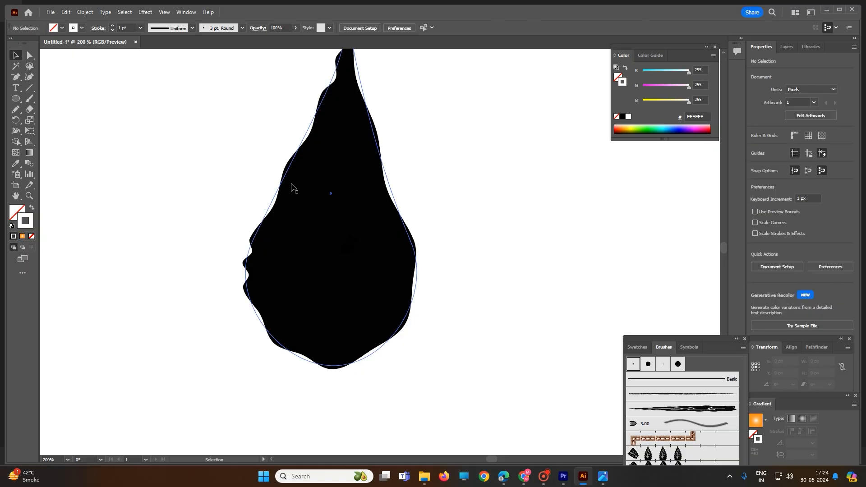
left_click(300, 162)
left_click(146, 12)
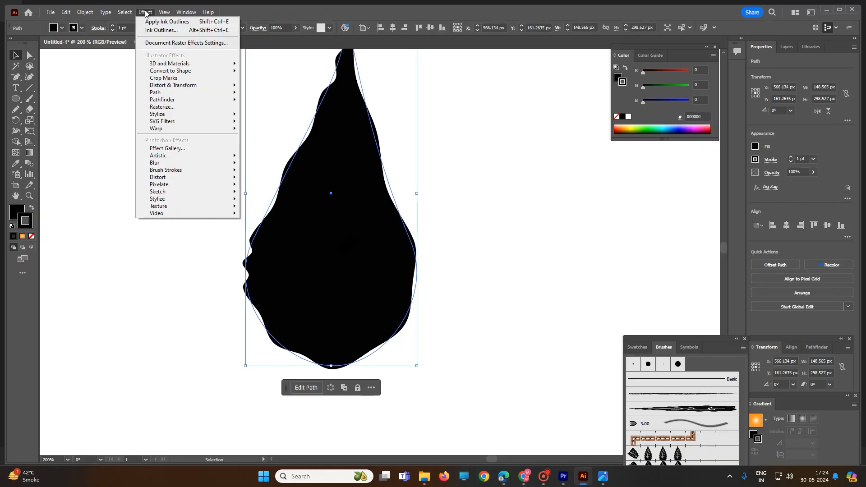
mouse_move(167, 96)
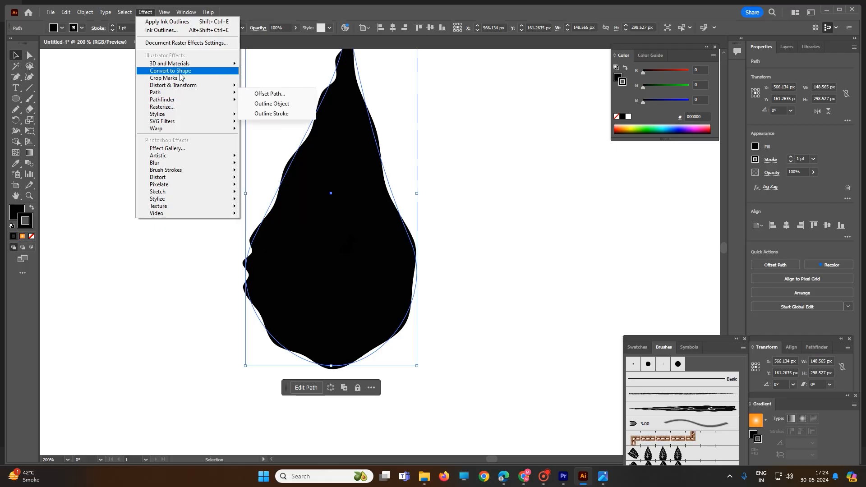
mouse_move(183, 73)
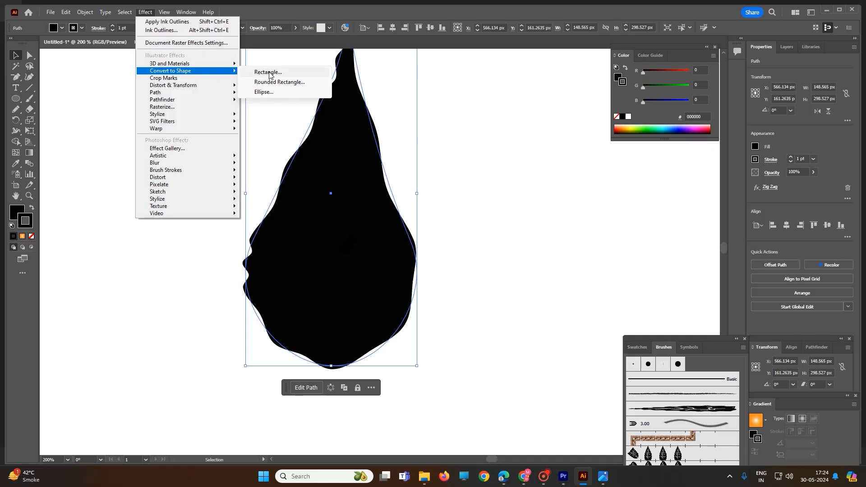
left_click(390, 110)
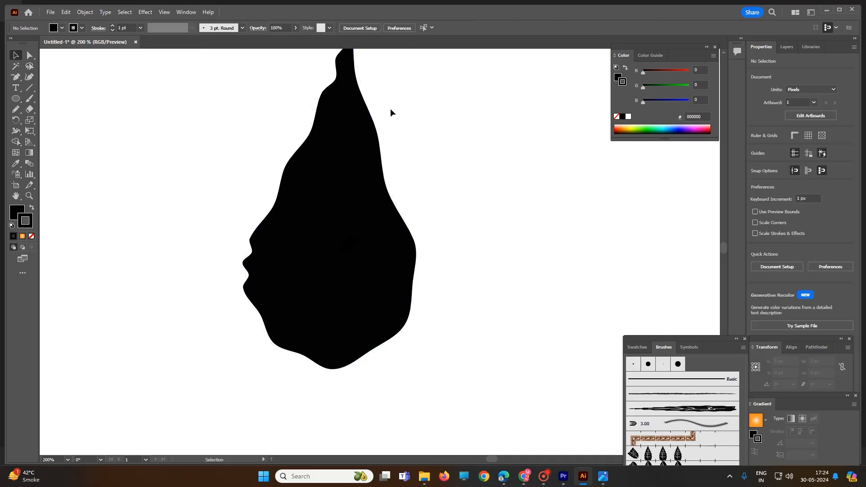
Simplify the black leaf's path to 4 points and deselect it
left_click(299, 248)
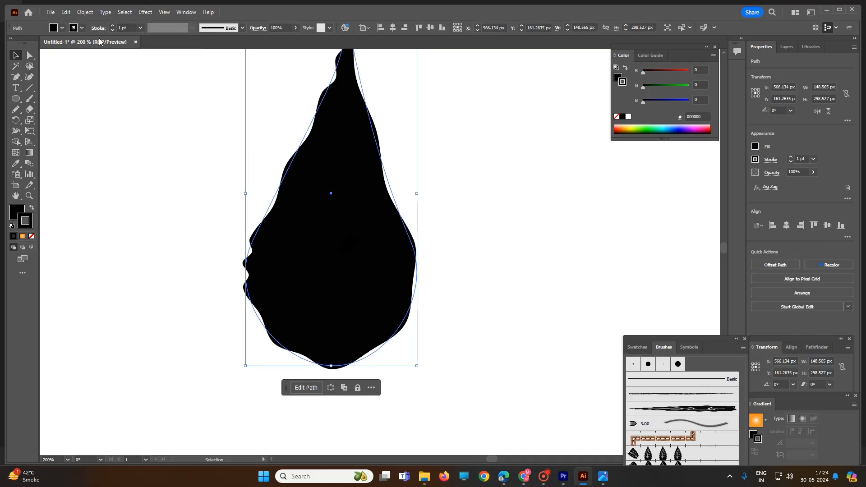
left_click(85, 12)
right_click(348, 155)
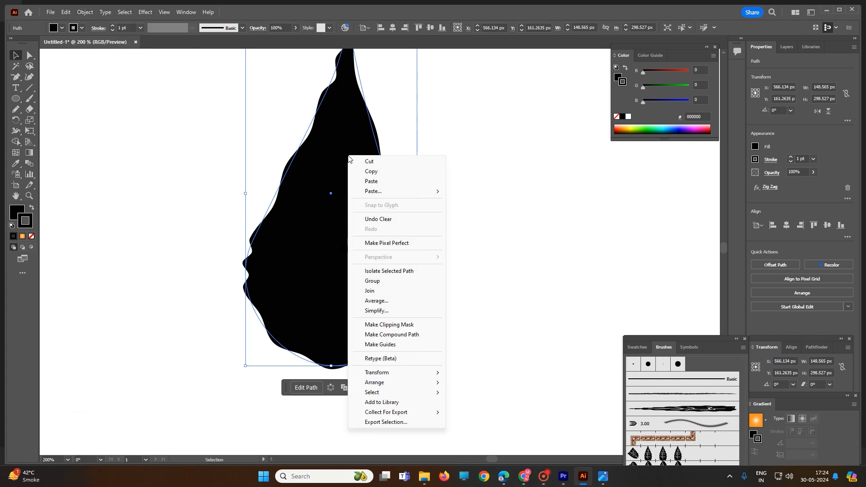
left_click(385, 316)
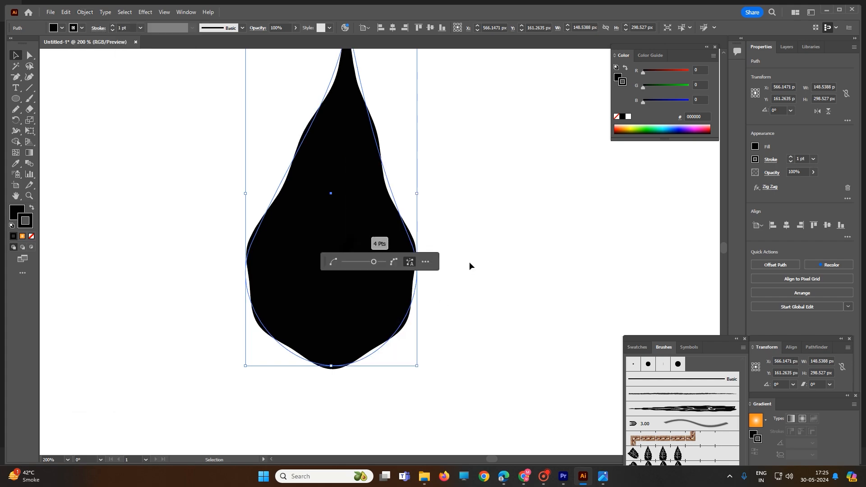
key("Return")
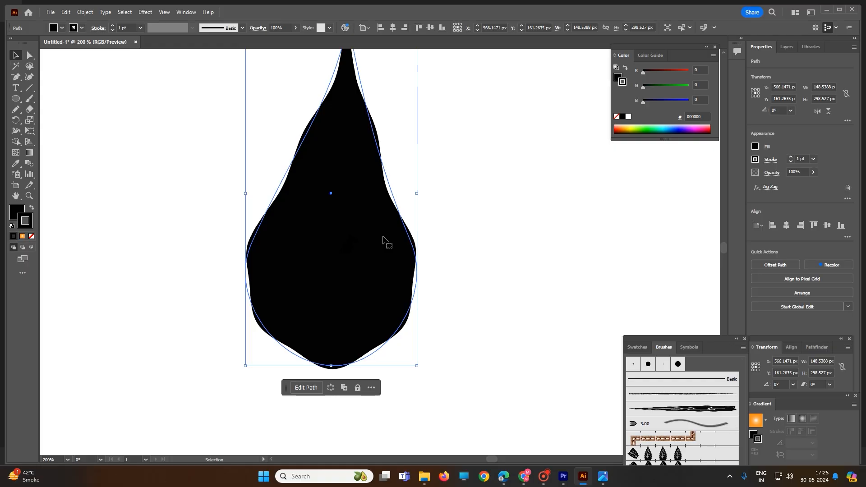
right_click(383, 239)
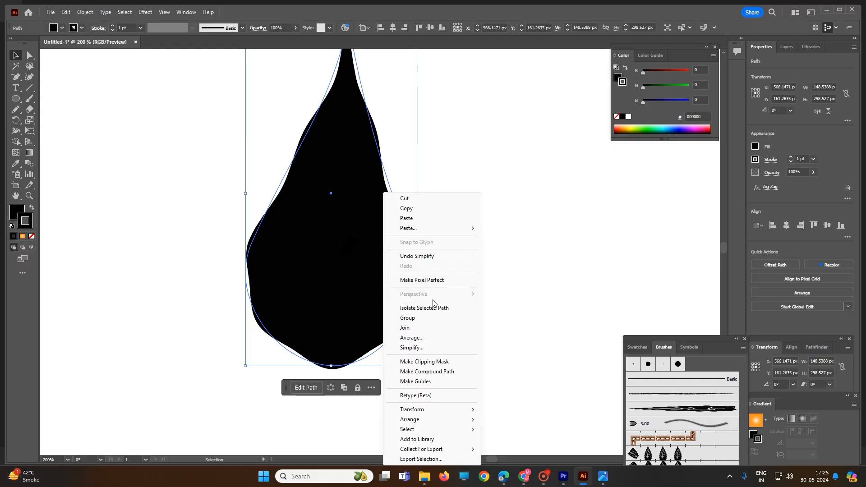
left_click(523, 283)
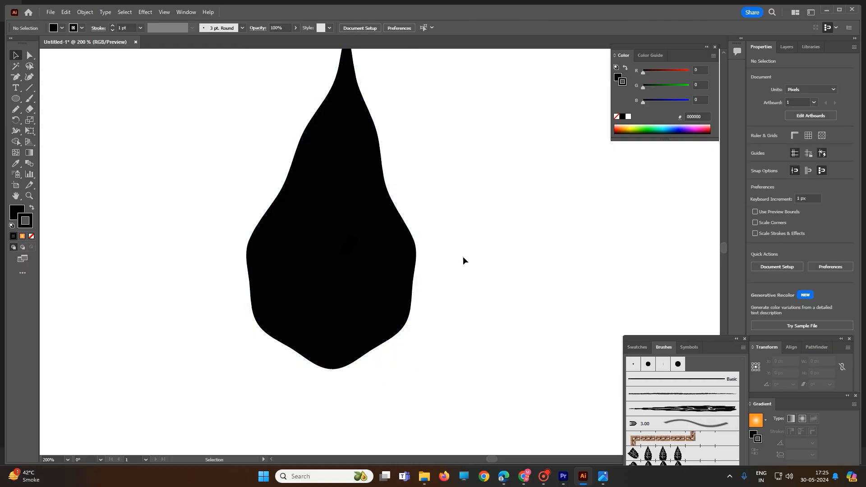
left_click(29, 99)
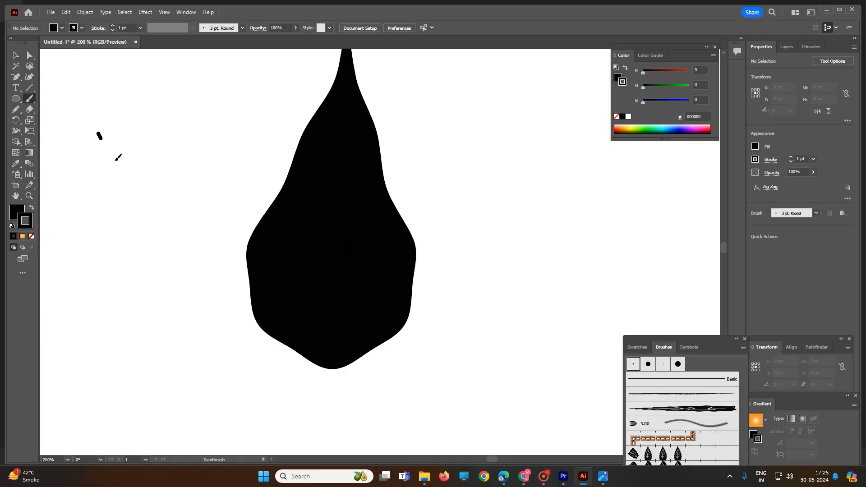
left_click_drag(97, 133, 131, 180)
mouse_move(163, 157)
left_mouse_down()
mouse_move(166, 194)
mouse_move(195, 188)
mouse_move(167, 203)
left_mouse_up()
left_click(15, 55)
mouse_move(61, 95)
left_mouse_down()
mouse_move(172, 208)
mouse_move(215, 224)
left_mouse_up()
key("Delete")
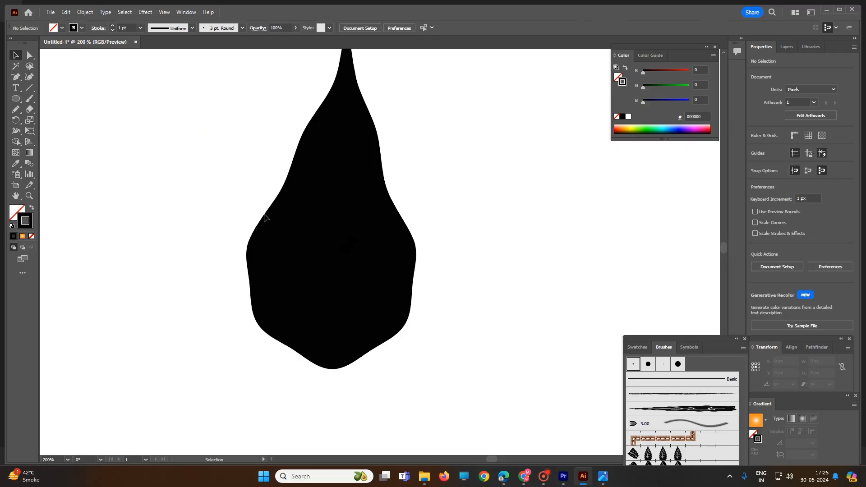
Set the stroke color to near-white FCFAFA
double_click(23, 222)
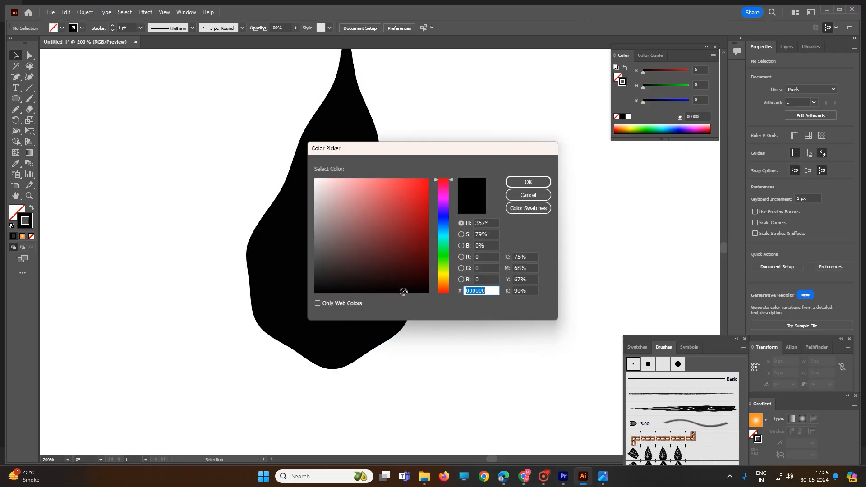
left_click(316, 179)
left_click(528, 182)
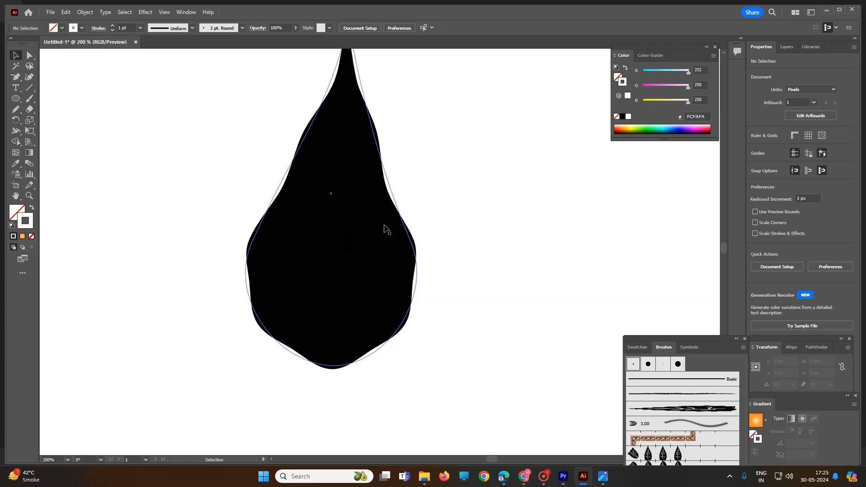
Paint a wavy central vein down the black leaf with the Paintbrush and add short curved side veins branching off both sides
left_click(31, 99)
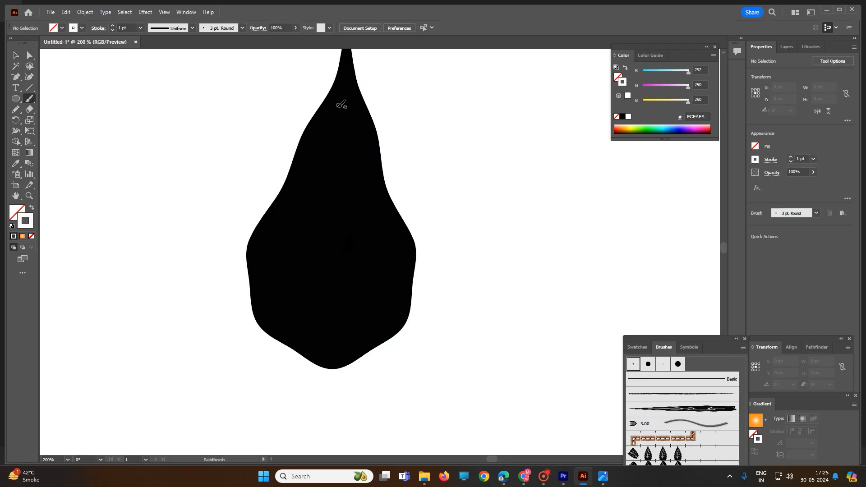
mouse_move(338, 114)
left_mouse_down()
mouse_move(329, 222)
mouse_move(335, 359)
left_mouse_up()
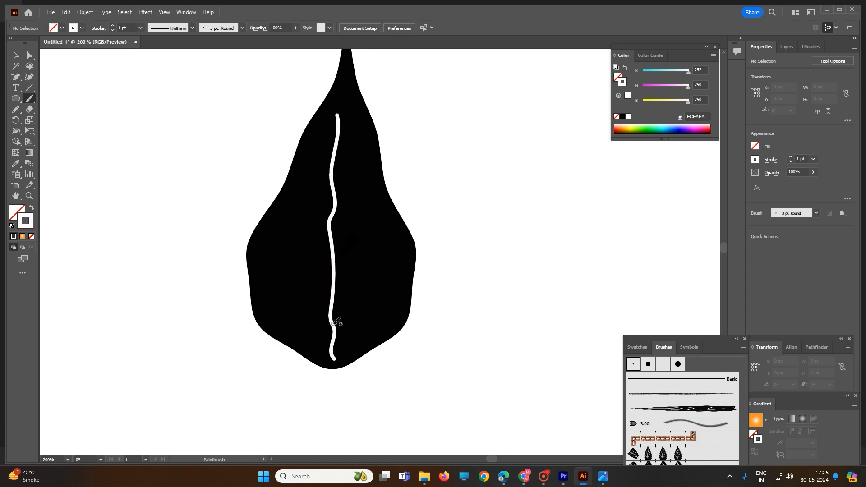
left_click_drag(334, 322, 379, 286)
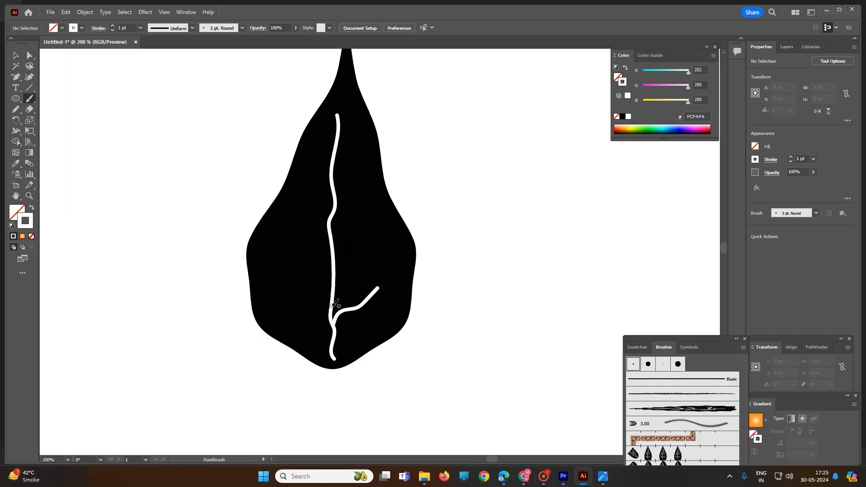
mouse_move(329, 303)
left_mouse_down()
mouse_move(304, 254)
mouse_move(370, 248)
mouse_move(325, 230)
mouse_move(301, 197)
mouse_move(348, 184)
mouse_move(354, 157)
mouse_move(332, 160)
mouse_move(327, 123)
mouse_move(345, 101)
left_mouse_up()
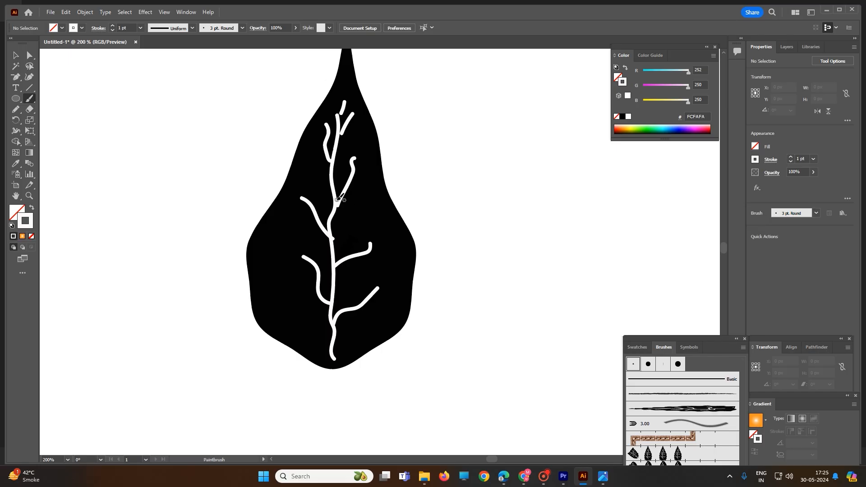
left_click_drag(333, 246, 356, 220)
left_click_drag(334, 296, 363, 282)
left_click_drag(335, 341, 303, 316)
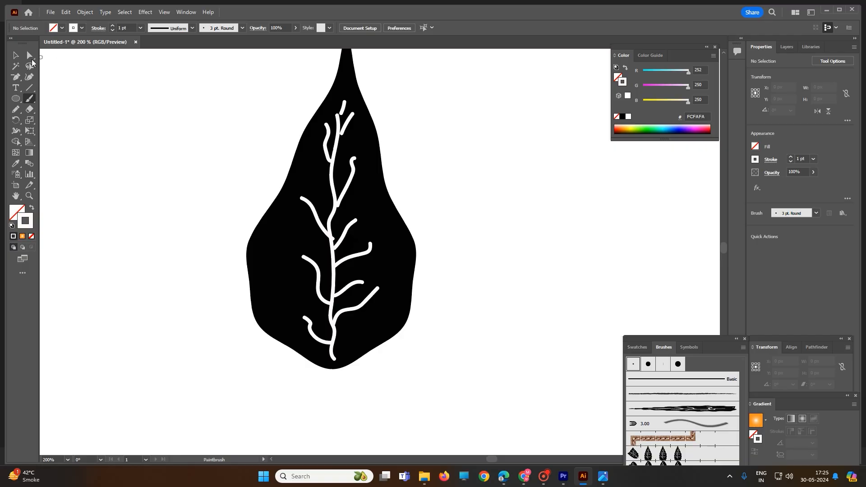
Select all the white veins with the Magic Wand, apply the Basic brush to them and deselect
key("v")
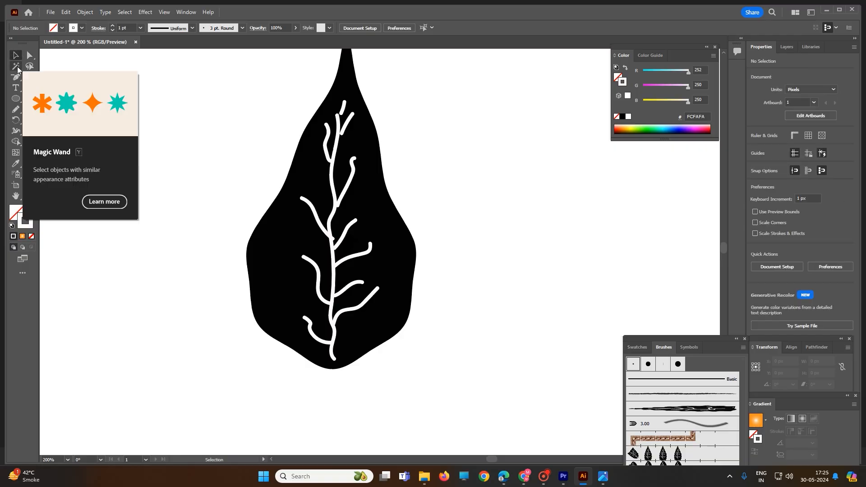
left_click(16, 68)
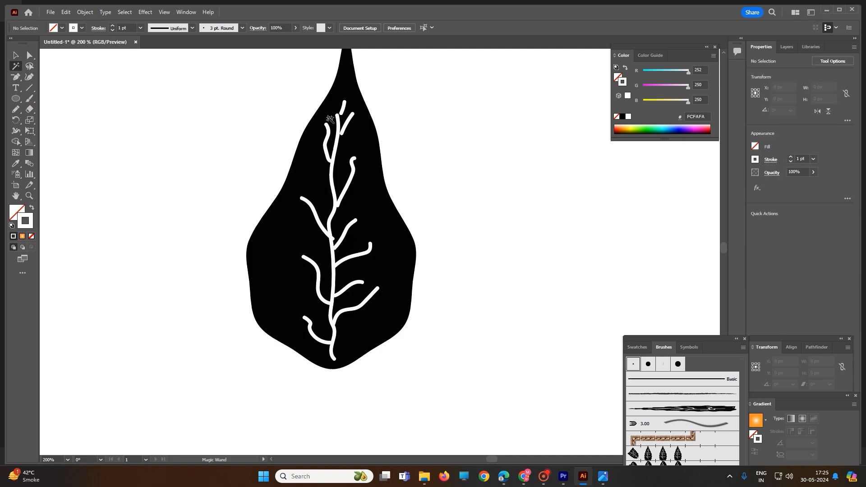
left_click(343, 108)
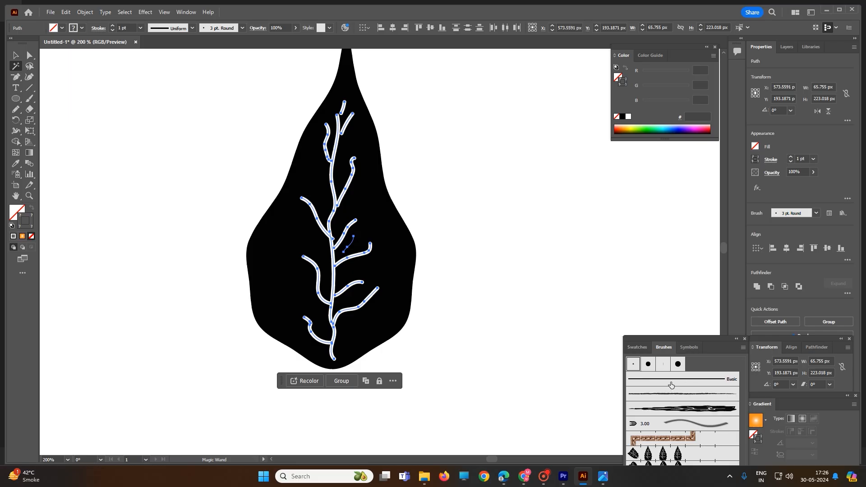
left_click(671, 385)
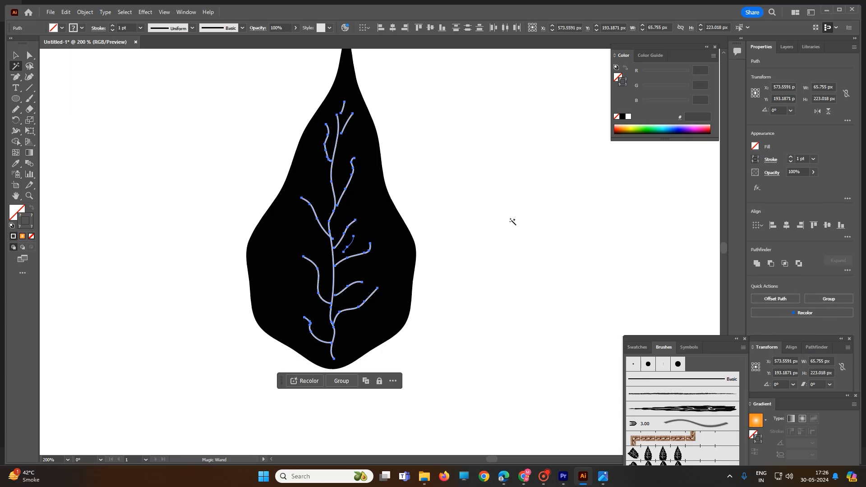
left_click(16, 55)
left_click(158, 161)
Duplicate the leaf with its veins to the right of the original and scale the copy down to about 44 by 95 px
scroll(210, 186, "down", 1)
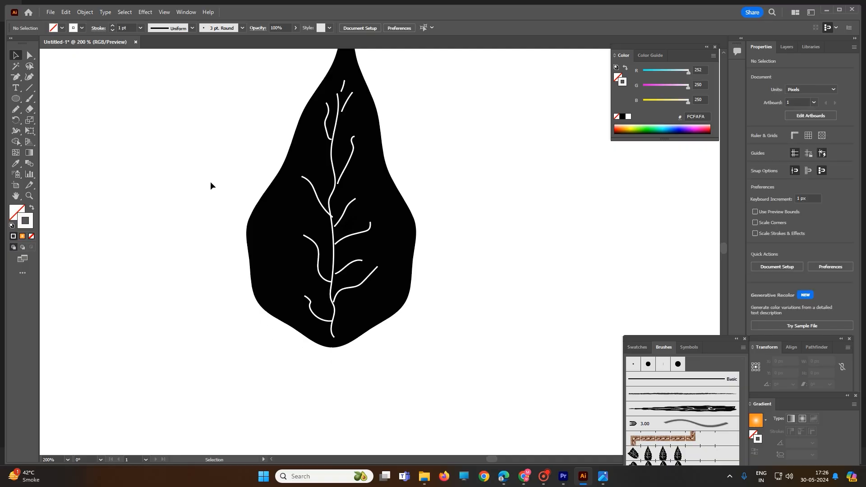
scroll(342, 217, "down", 2)
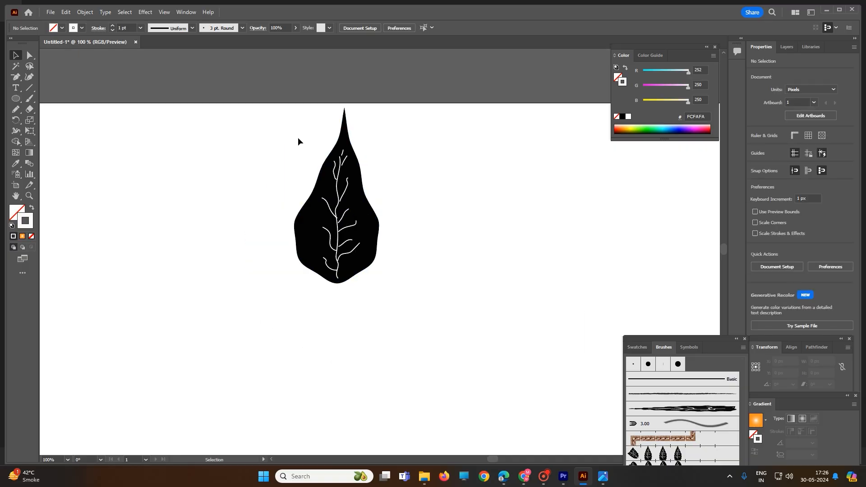
left_click_drag(300, 144, 424, 318)
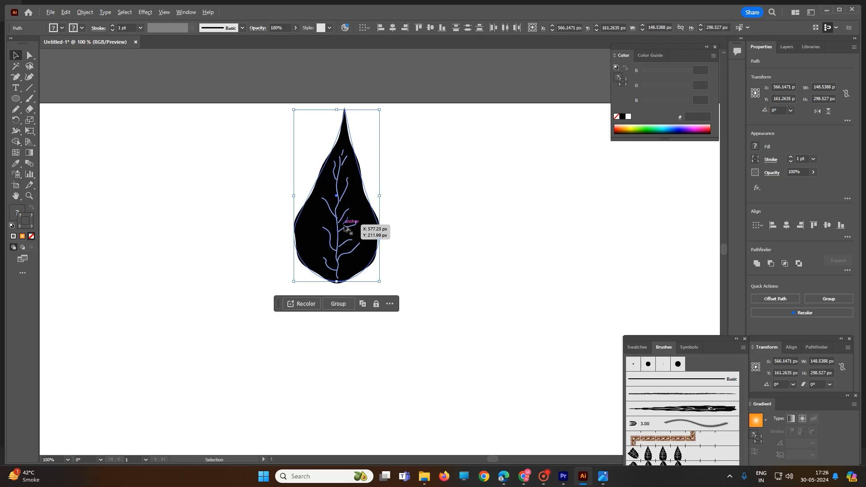
left_click_drag(341, 226, 429, 230)
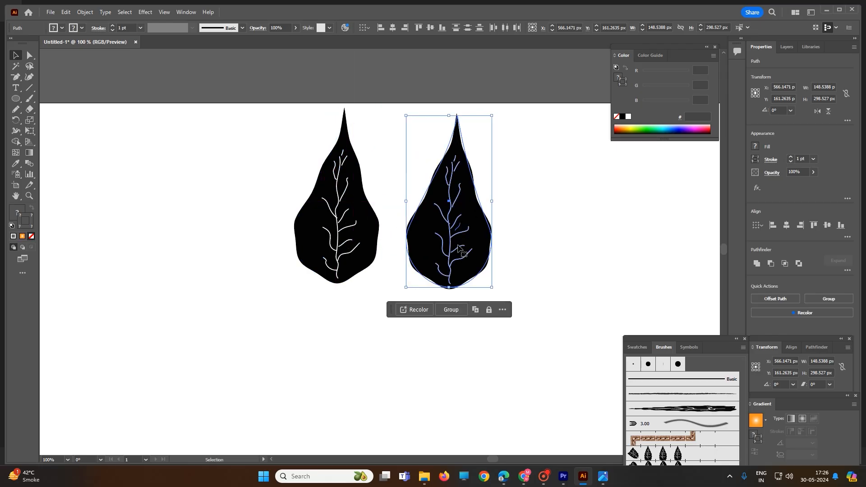
left_click_drag(491, 287, 460, 230)
left_click(512, 238)
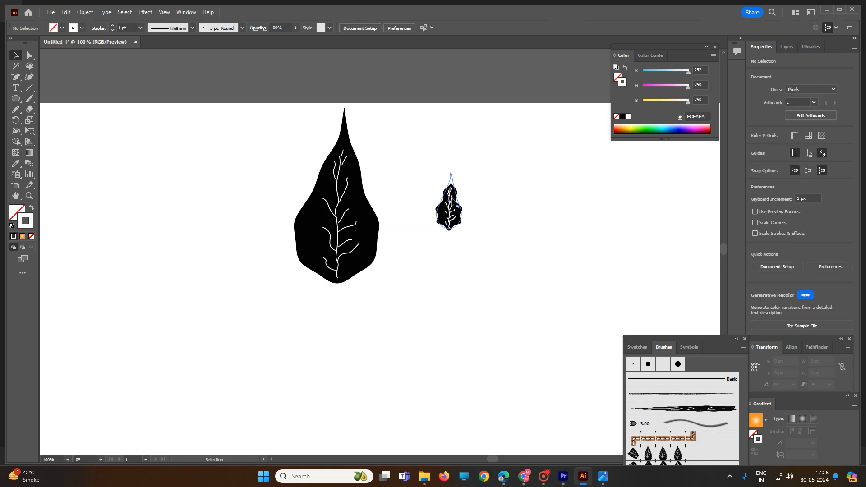
Group the small leaf with its veins and move it lower and further right on the artboard
left_click_drag(423, 155, 438, 194)
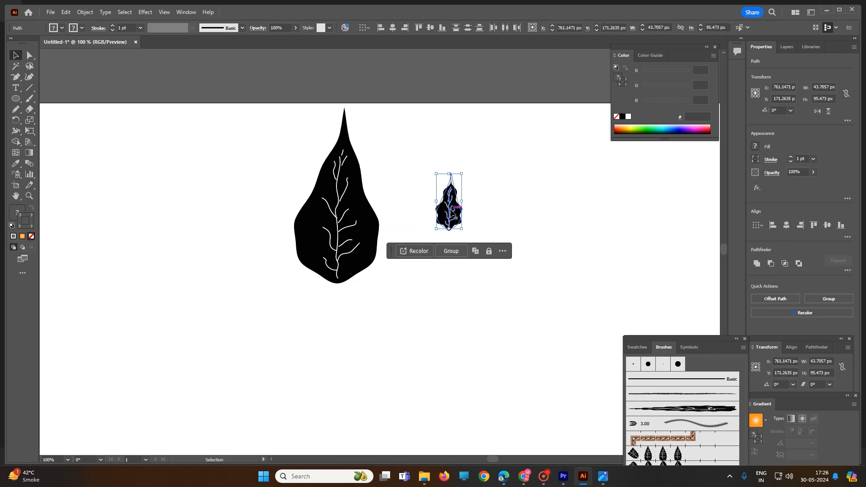
left_click(499, 218)
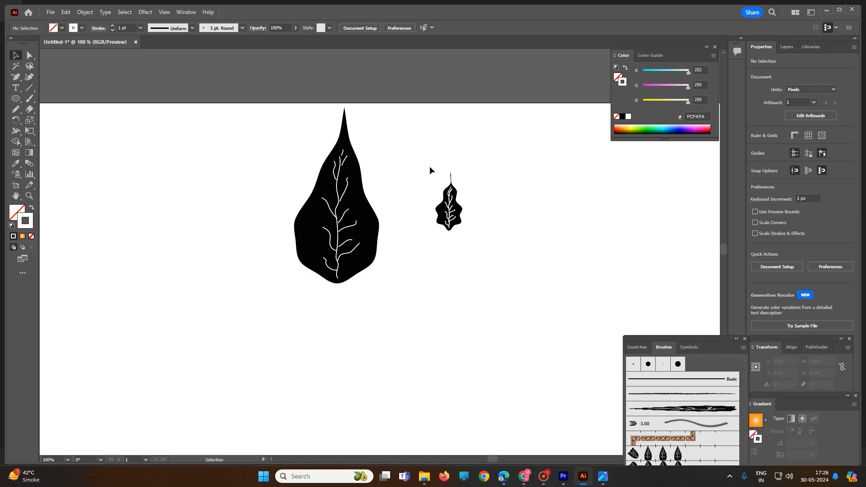
left_click_drag(422, 163, 473, 240)
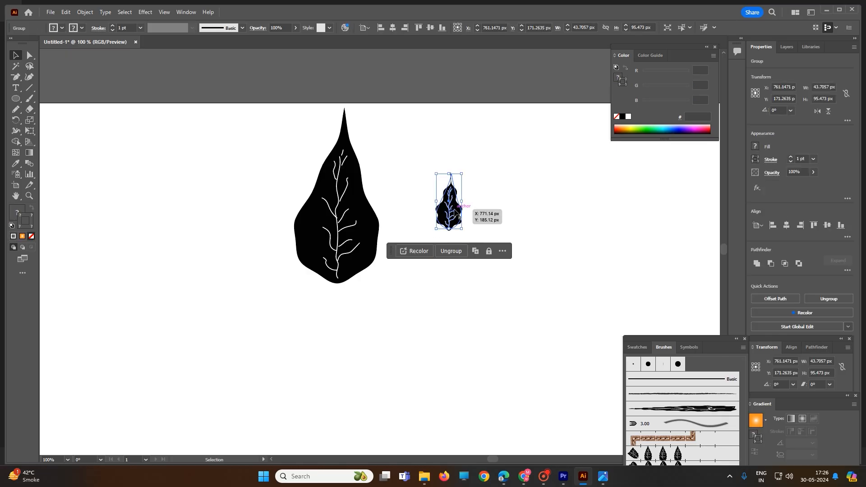
left_click_drag(455, 211, 500, 291)
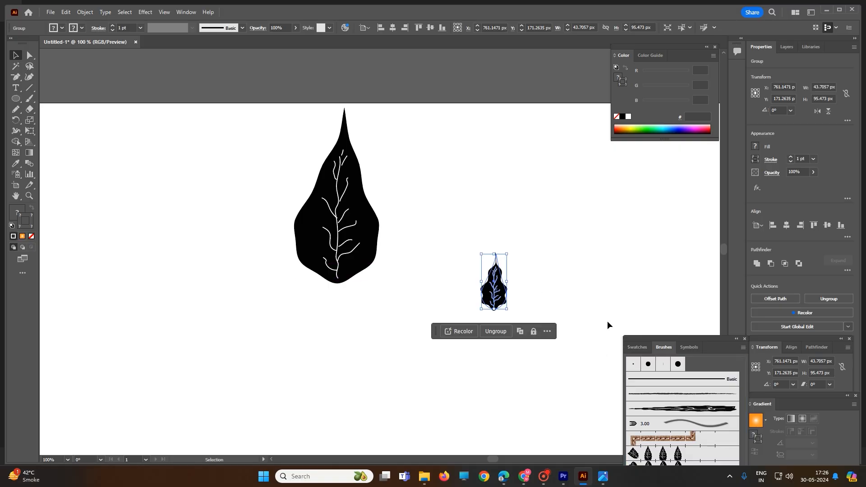
Create a new Scatter Brush from the small grouped leaf
mouse_move(685, 340)
left_mouse_down()
mouse_move(616, 196)
mouse_move(656, 141)
left_mouse_up()
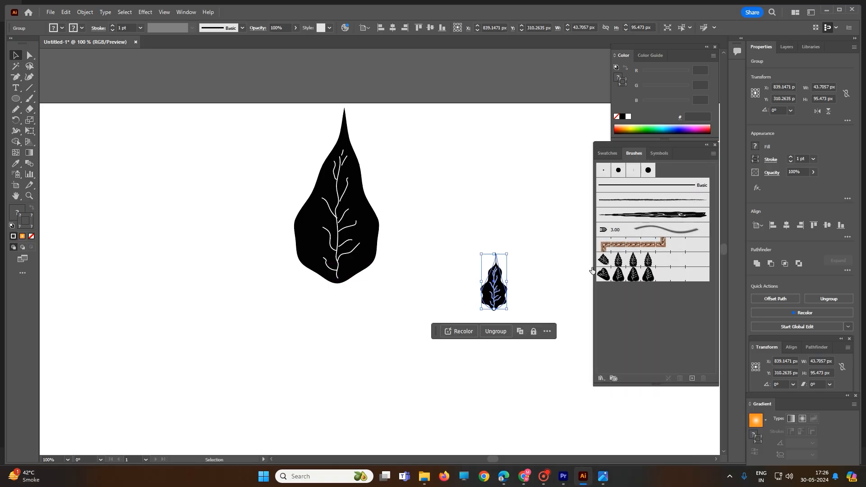
mouse_move(498, 292)
left_mouse_down()
mouse_move(646, 323)
mouse_move(642, 313)
left_mouse_up()
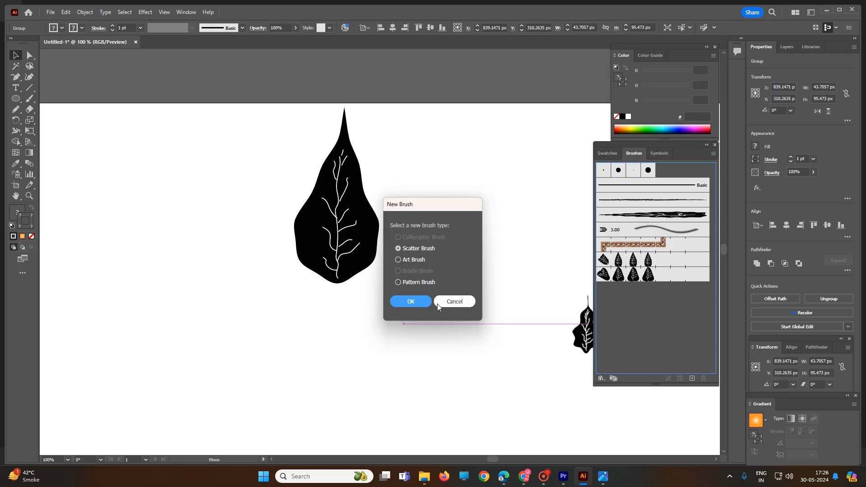
left_click(411, 300)
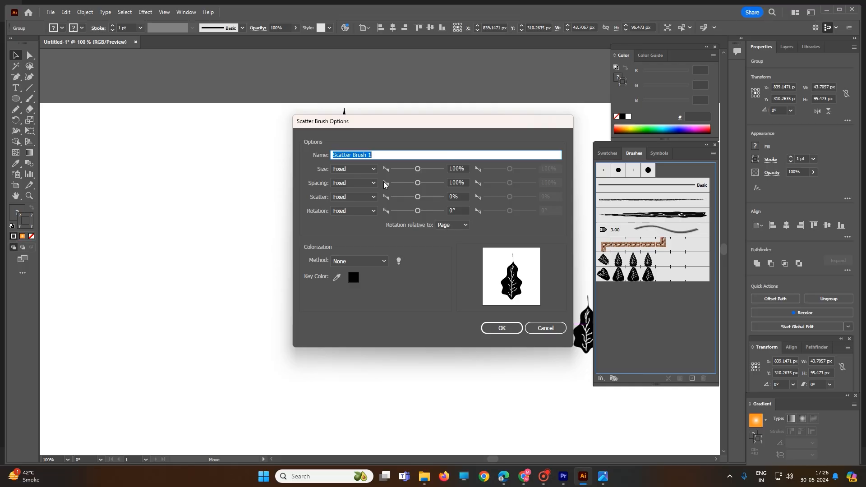
Set the scatter brush's size, spacing, scatter and rotation to Random
left_click(370, 169)
left_click(351, 188)
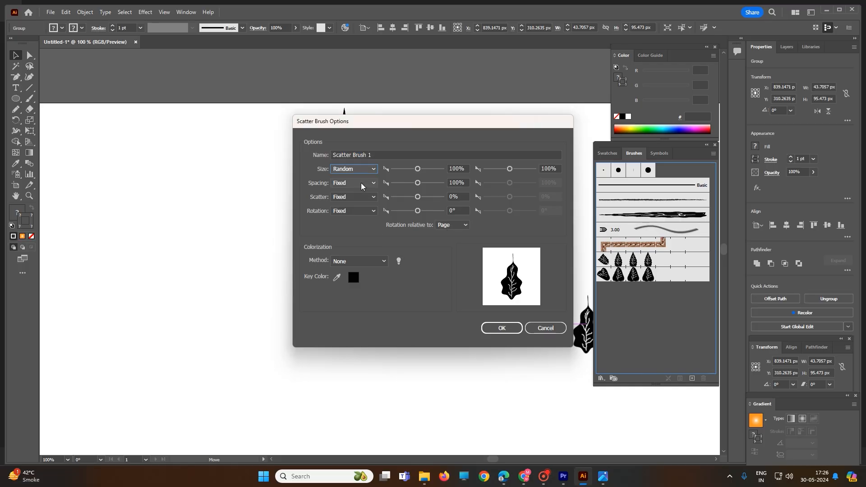
left_click(360, 182)
left_click(360, 201)
left_click(363, 197)
left_click(362, 216)
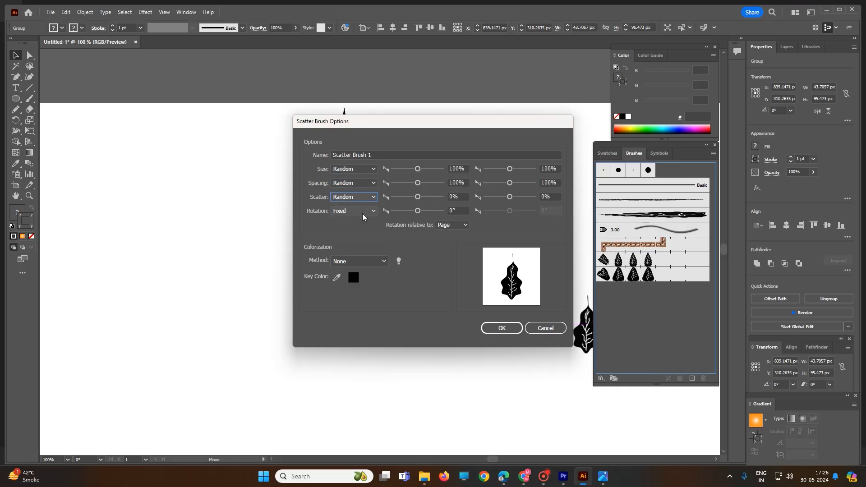
left_click(362, 212)
left_click(363, 232)
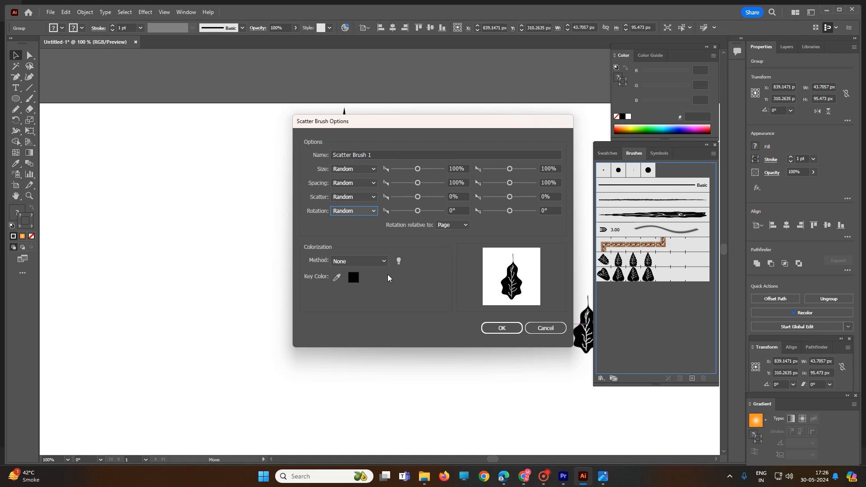
Set the brush's colorization method to Tints and Shades, save the brush and deselect the leaf
left_click(359, 261)
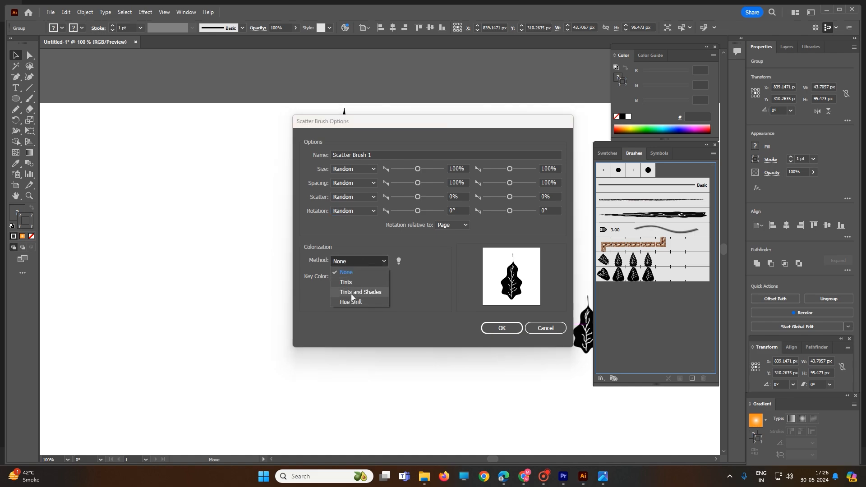
left_click(371, 293)
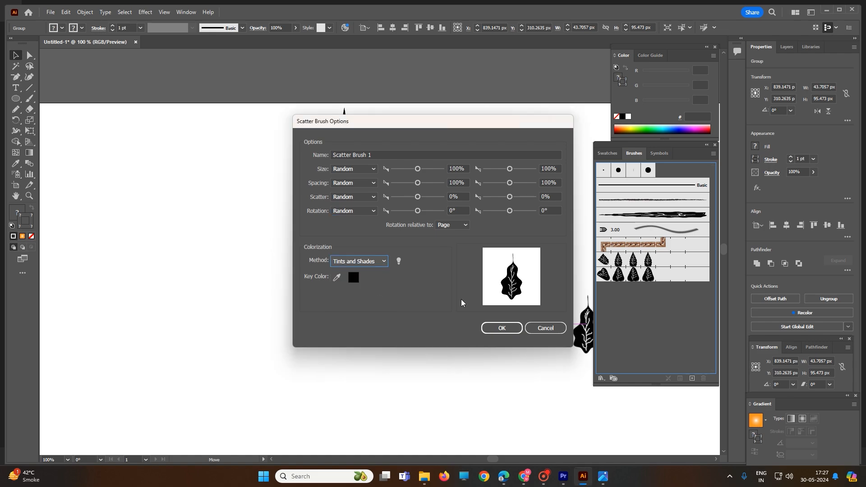
left_click(502, 328)
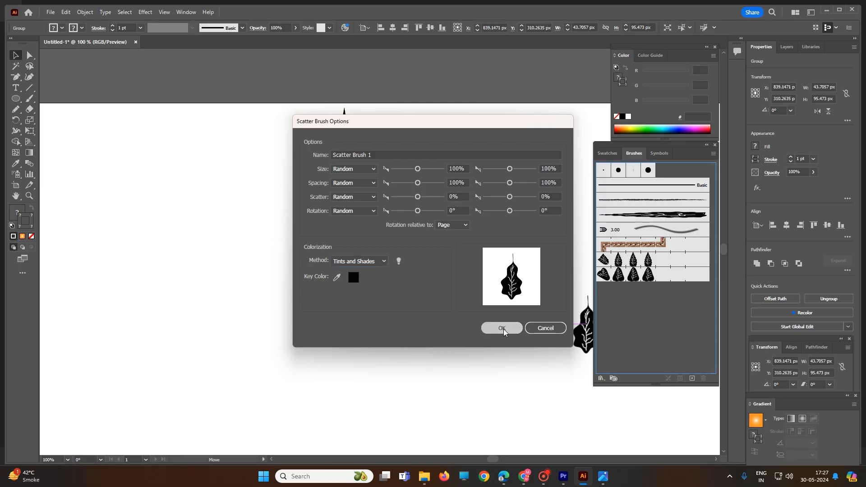
left_click(325, 313)
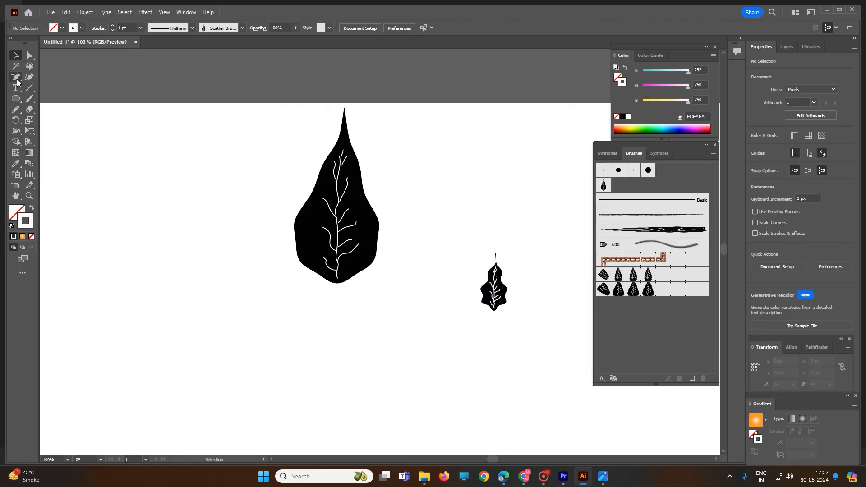
Draw a wavy path about 89 by 354 px left of the large leaf with the Pencil and apply the leaf scatter brush
left_click(16, 109)
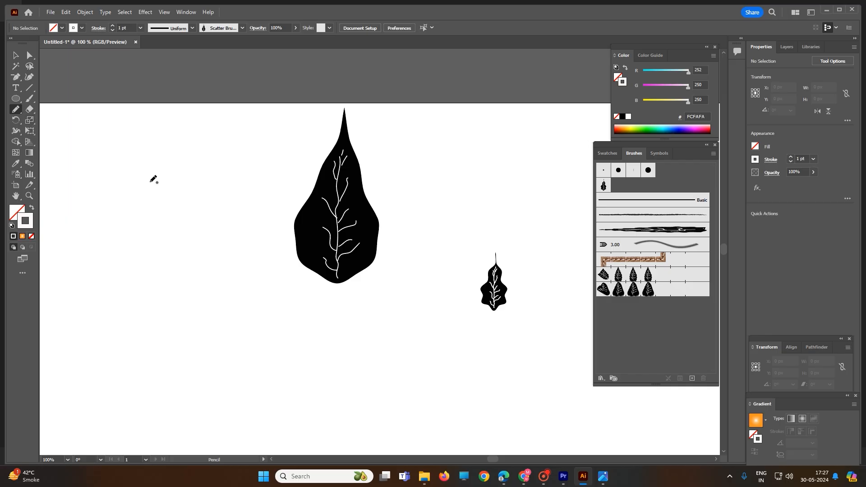
mouse_move(144, 173)
left_mouse_down()
mouse_move(142, 232)
mouse_move(159, 272)
mouse_move(152, 325)
mouse_move(188, 376)
left_mouse_up()
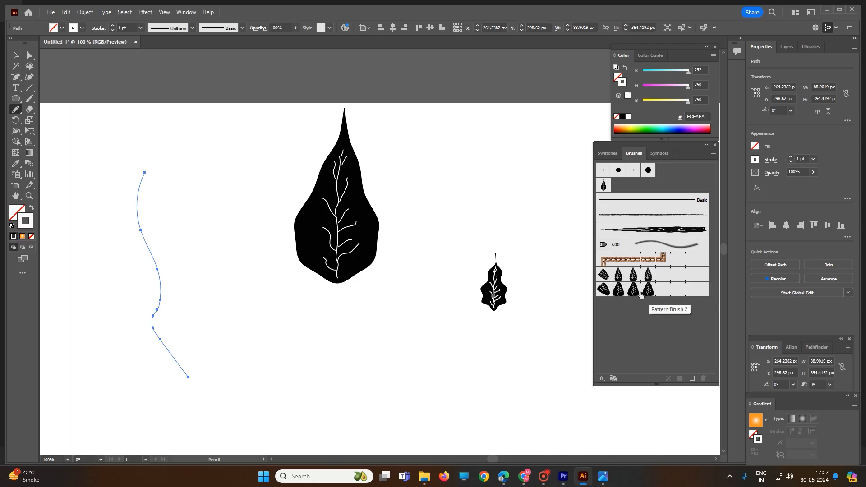
left_click(604, 185)
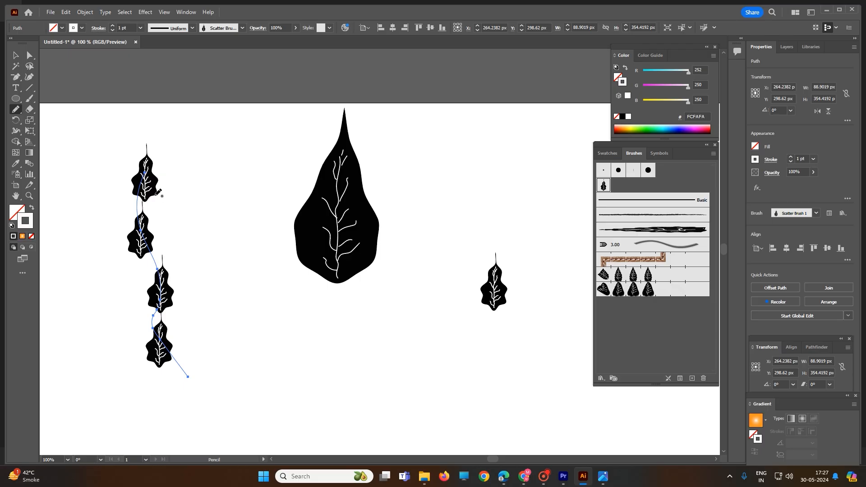
Move the leaf-brushed path about 49 px to the right and 6 px down, and select the large leaf's anchor points
left_click(15, 56)
left_click(110, 116)
left_click(29, 55)
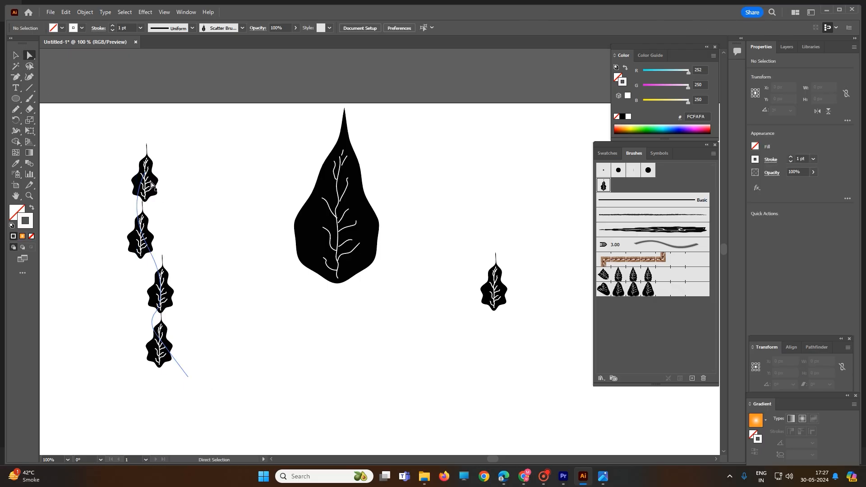
left_click_drag(156, 181, 180, 187)
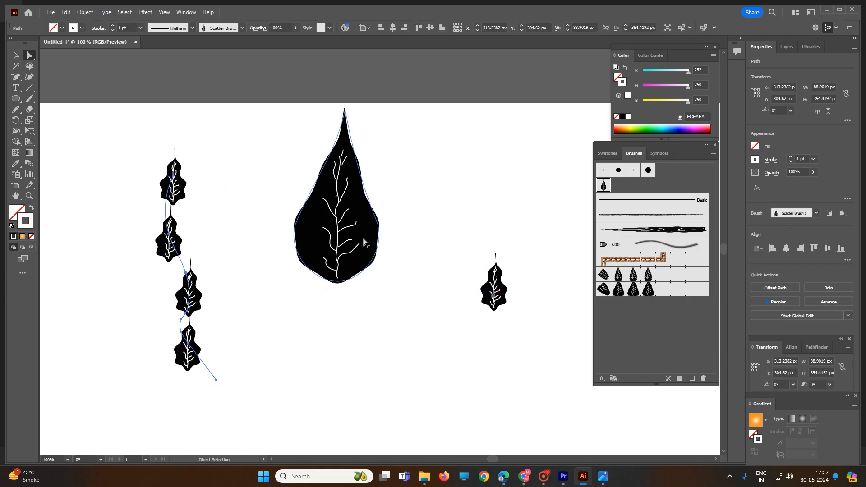
left_click_drag(313, 86, 437, 313)
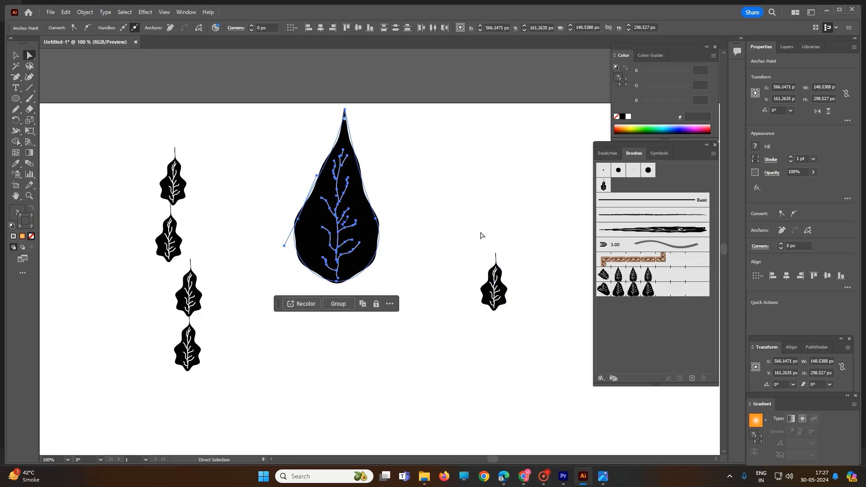
Draw an ellipse about 150 by 119 px to the right of the large leaf and apply the leaf scatter brush to it
left_click(15, 99)
left_click_drag(426, 149, 513, 218)
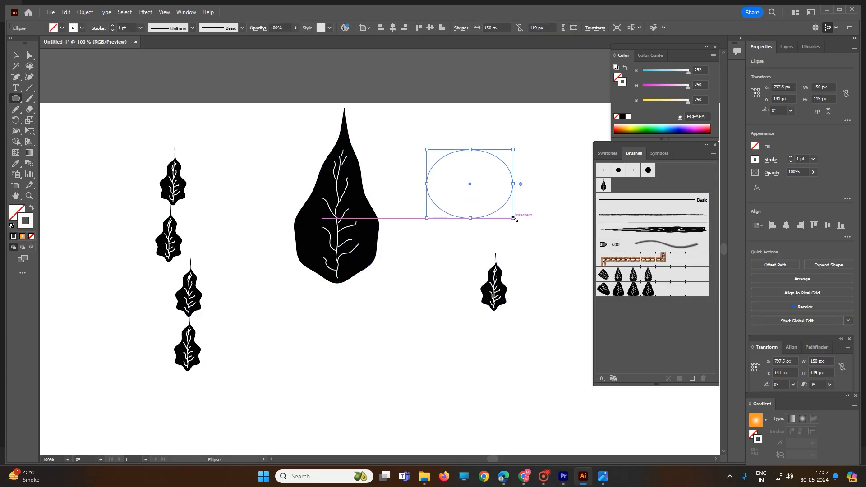
left_click(603, 185)
left_click(561, 233)
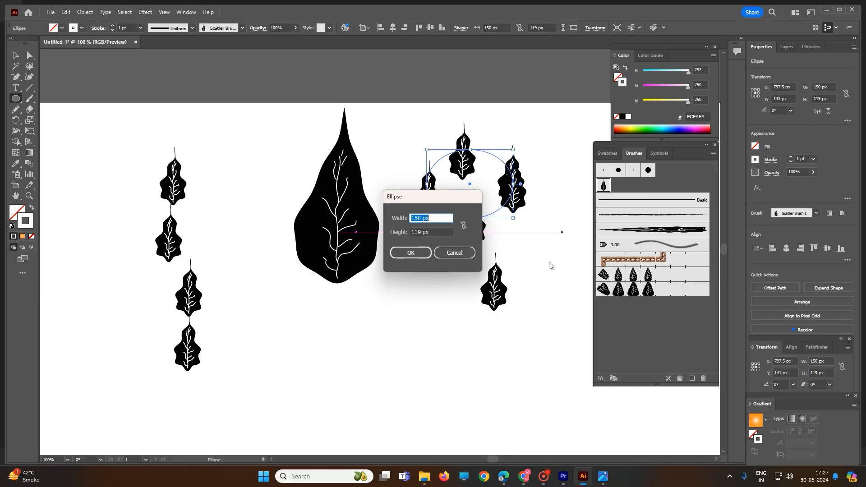
left_click(453, 254)
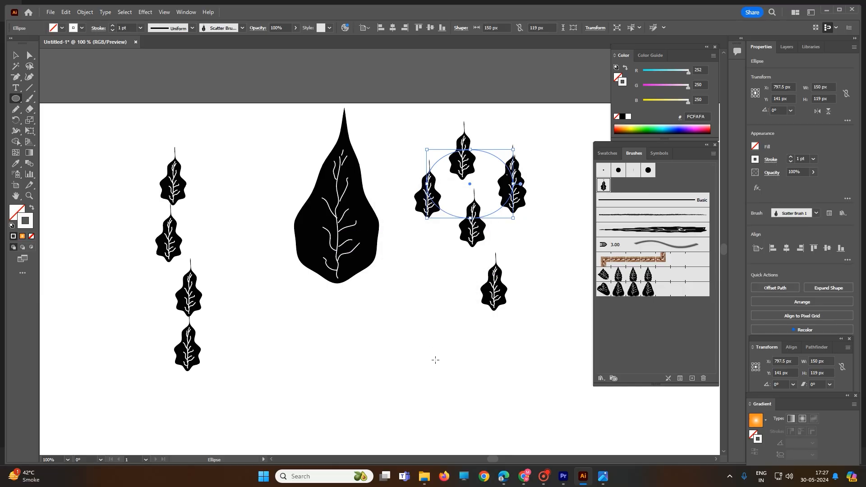
left_click(459, 259)
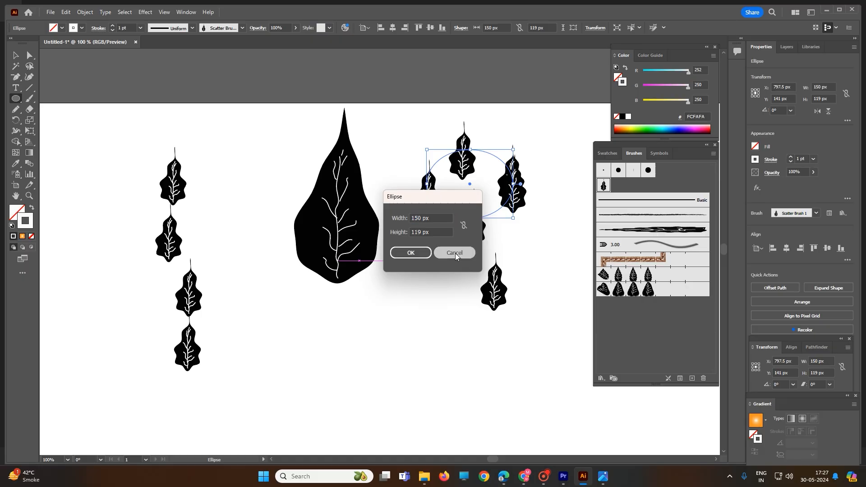
left_click(455, 253)
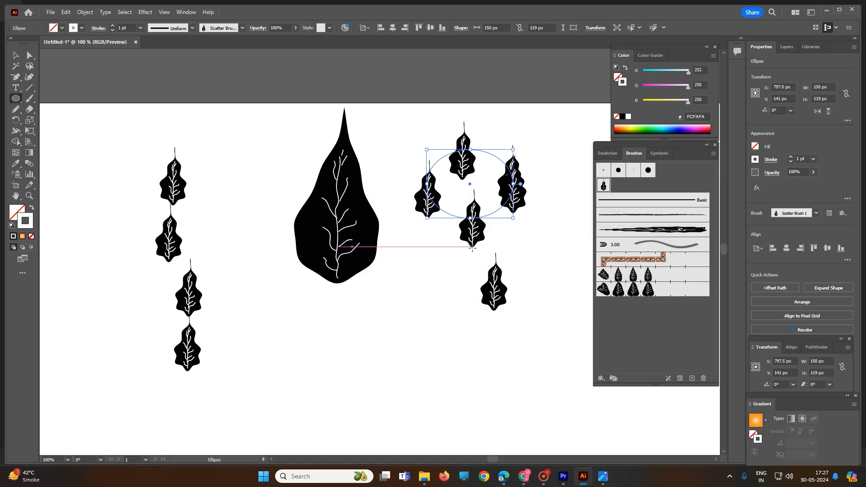
scroll(443, 320, "down", 1)
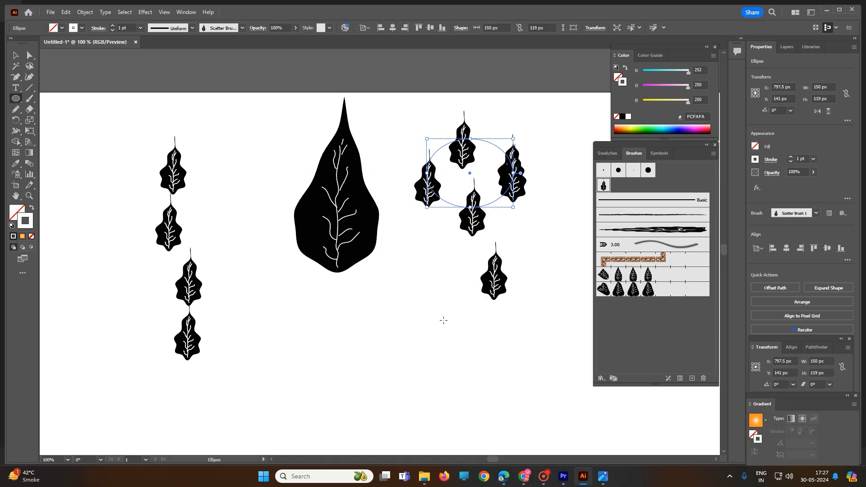
scroll(446, 317, "down", 3)
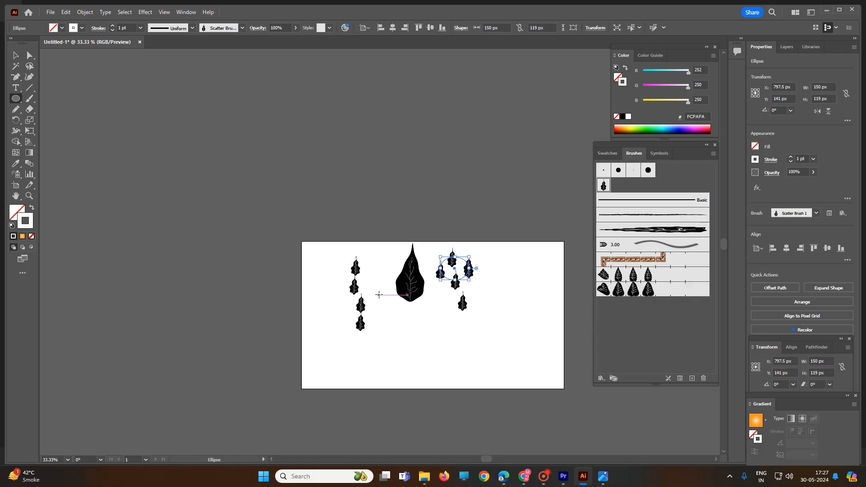